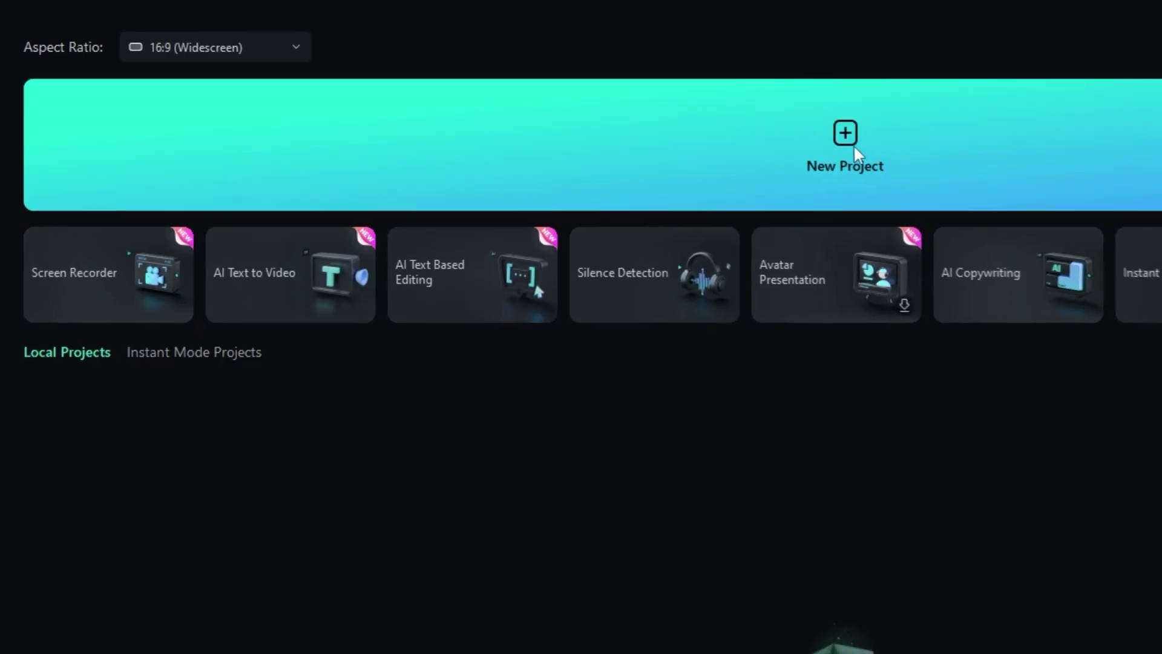
Create a new 16:9 widescreen project from the Filmora start screen
click(853, 144)
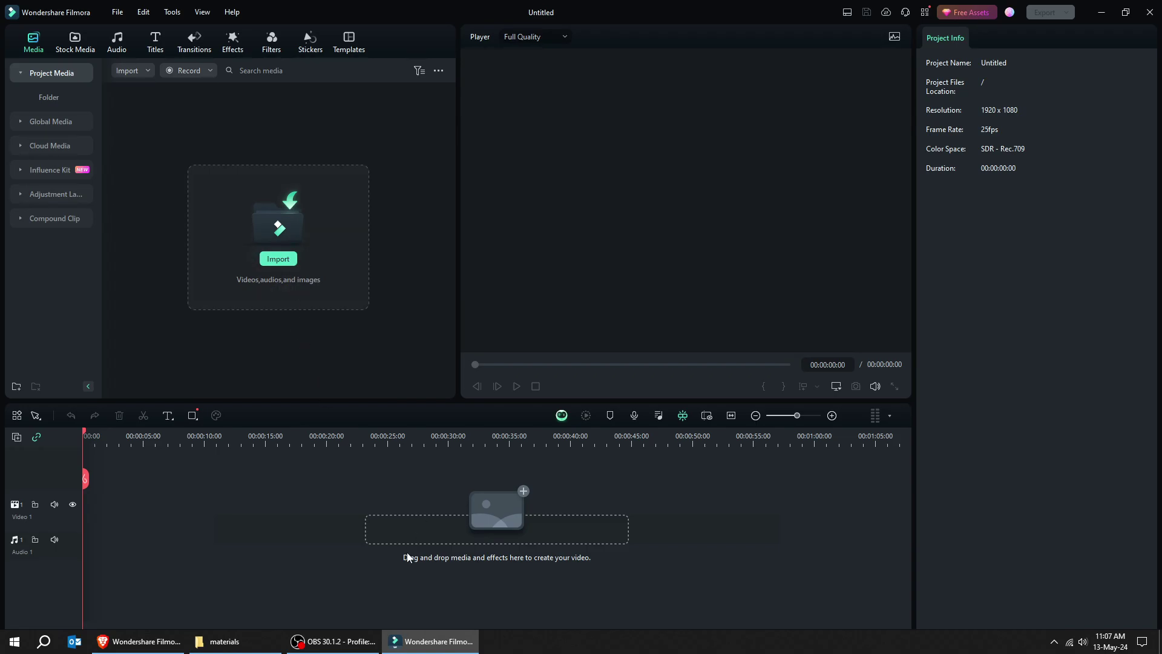
Import the three wedding clips, put the Affection Kiss clip on Video 1, and preview it
click(224, 641)
drag(568, 288, 263, 265)
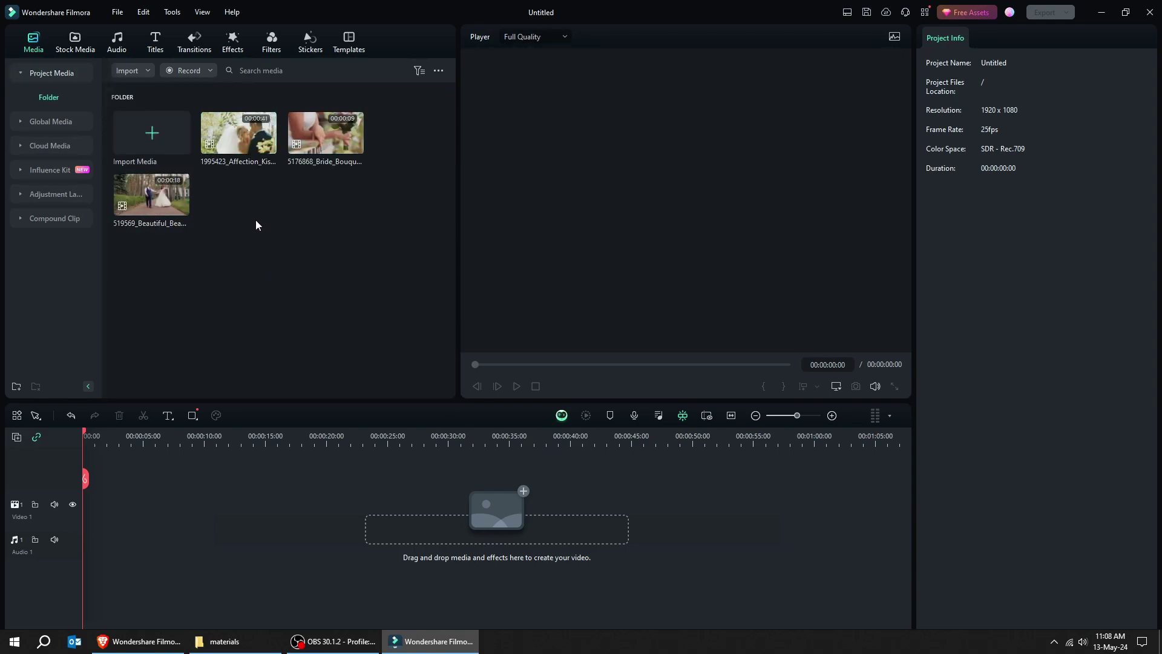
drag(257, 158, 94, 536)
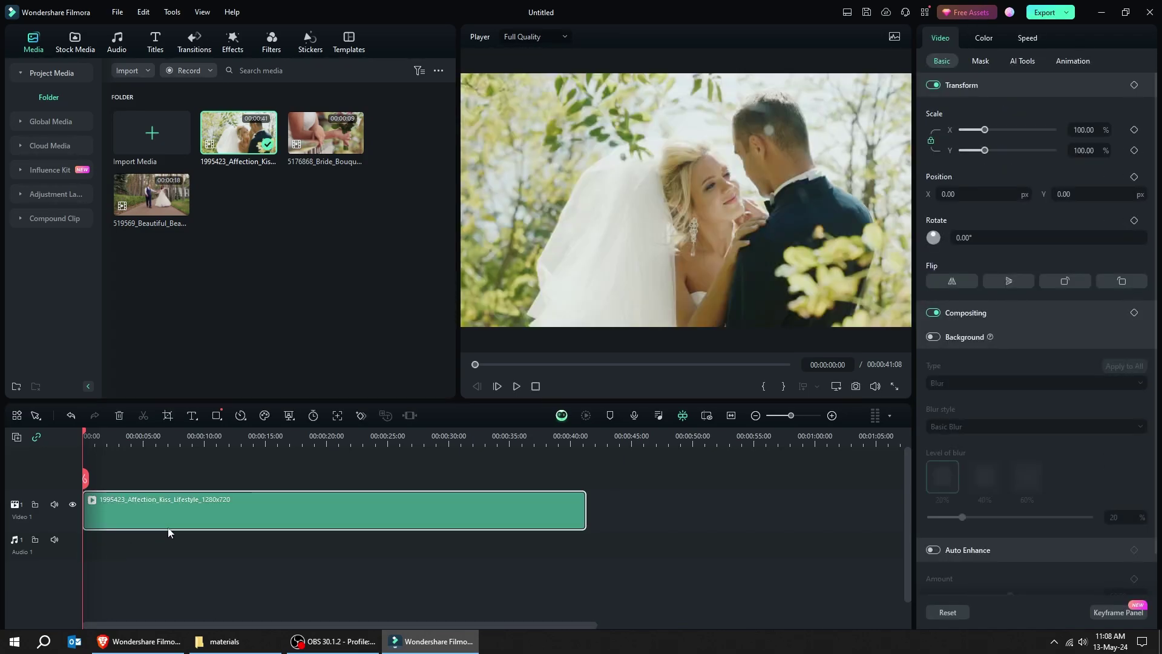
click(106, 435)
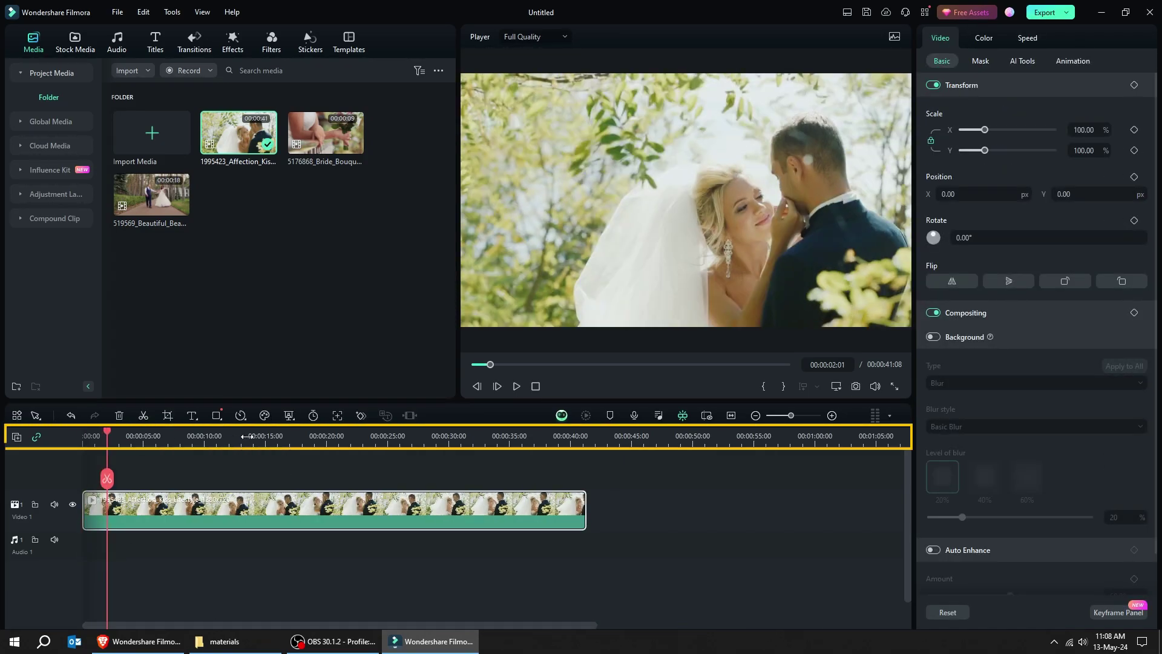
drag(247, 436, 194, 442)
key(space)
key(space)
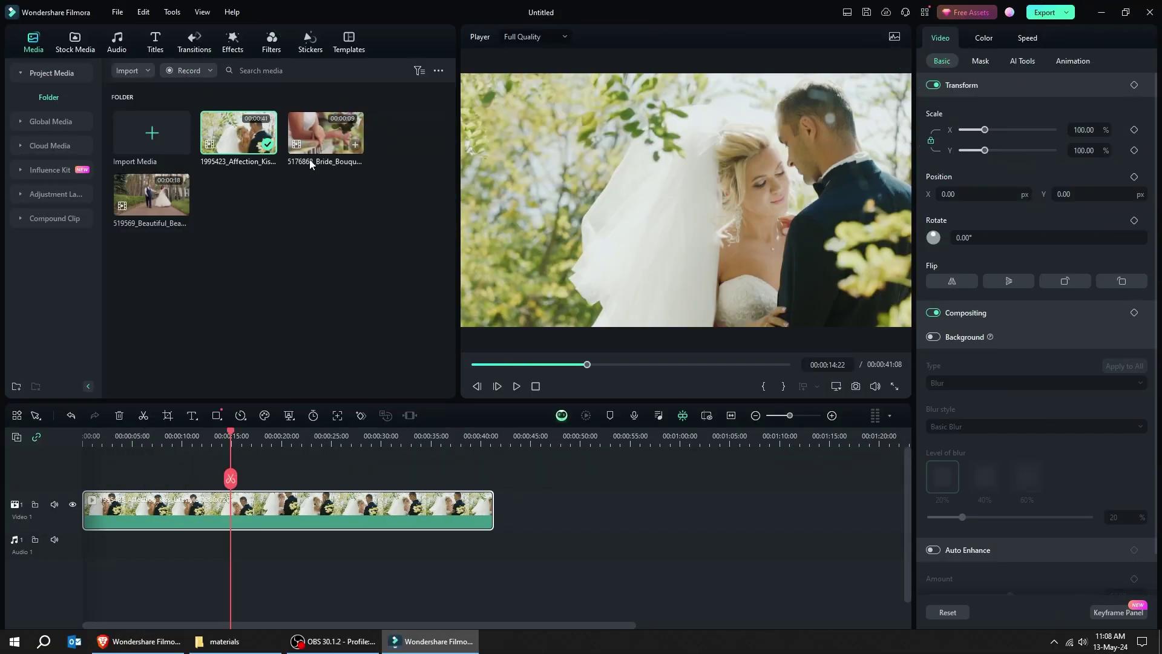
Add the Bride Bouquet clip right after the kiss clip and scrub through it
drag(517, 446, 506, 514)
click(484, 436)
scroll(484, 436, up, 2)
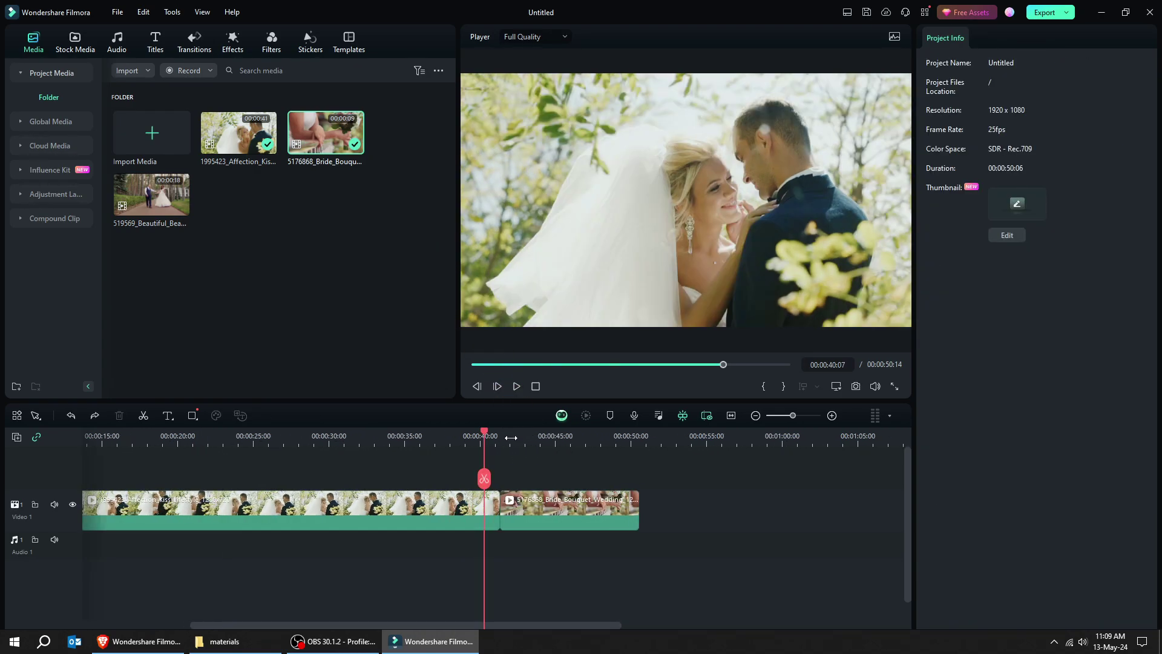
scroll(471, 437, down, 3)
mouse_move(376, 431)
mouse_down()
mouse_move(365, 431)
mouse_move(412, 439)
mouse_move(371, 441)
mouse_up()
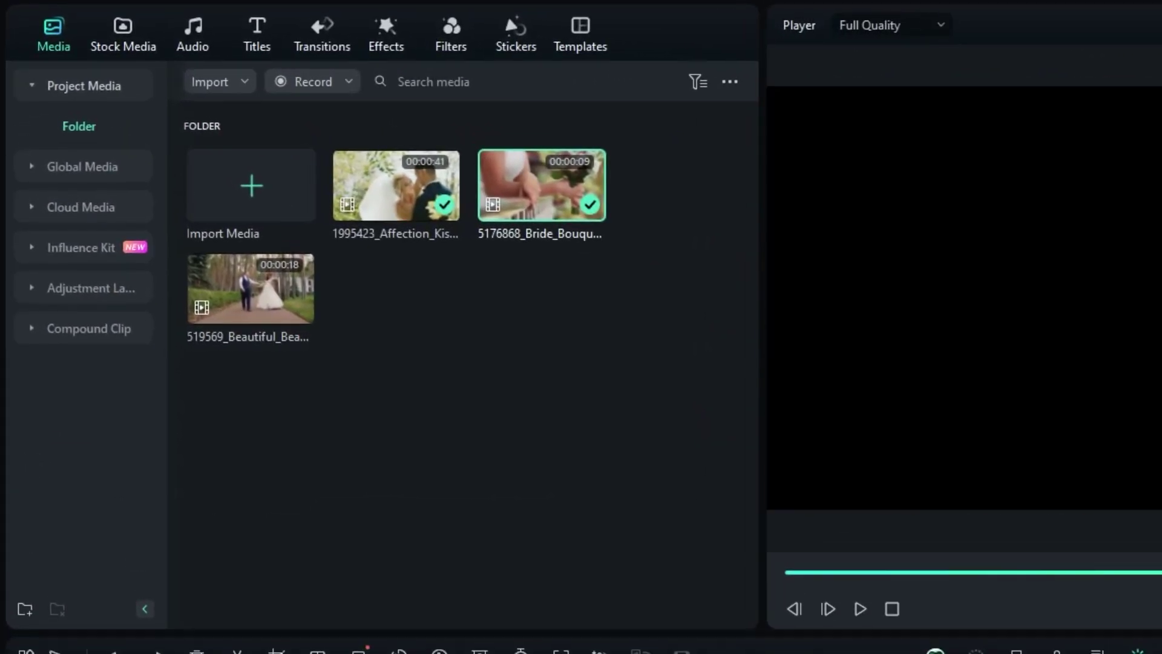
Place the Warp Zoom 6 transition between the first two clips and preview it
click(328, 43)
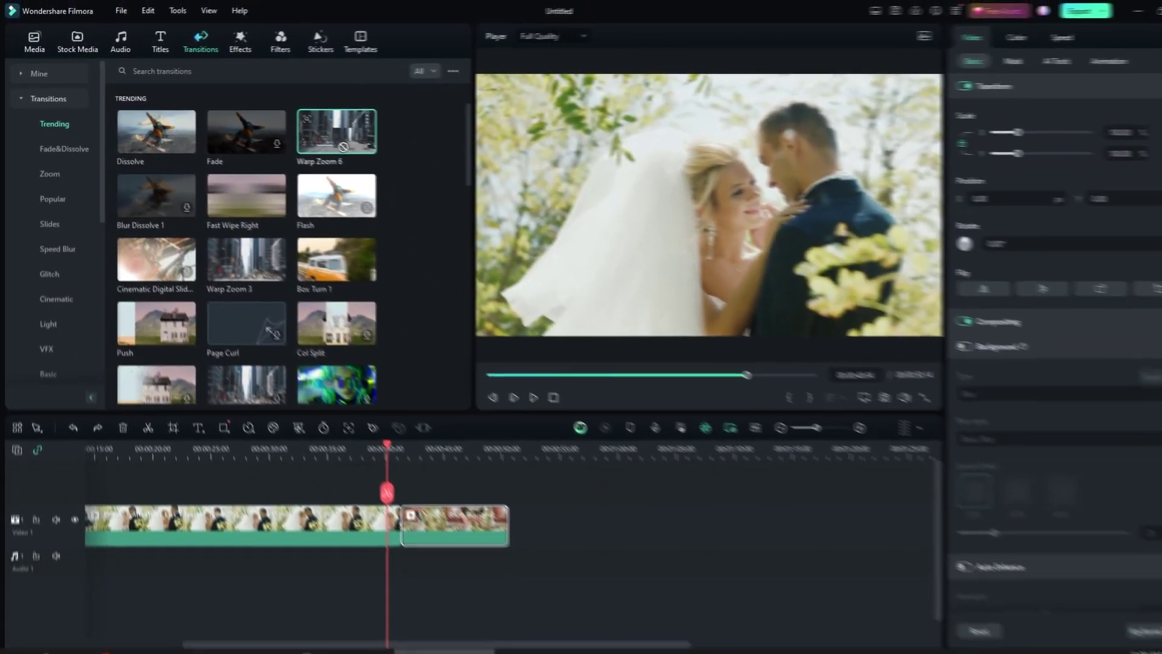
drag(542, 179, 632, 598)
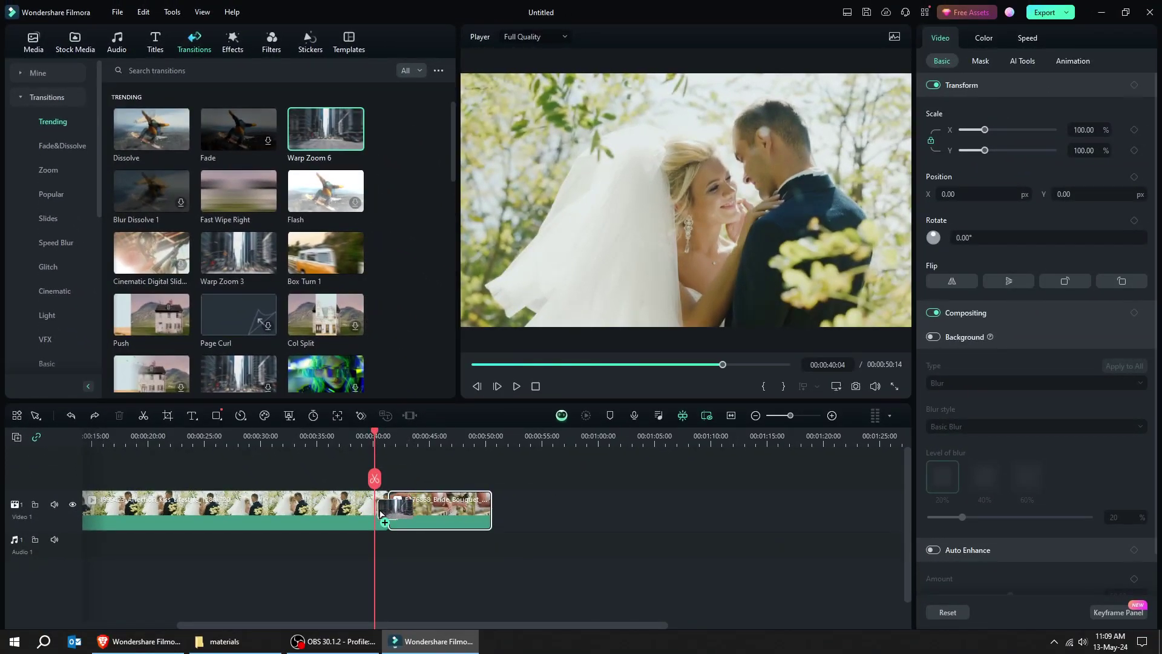
drag(382, 514, 383, 514)
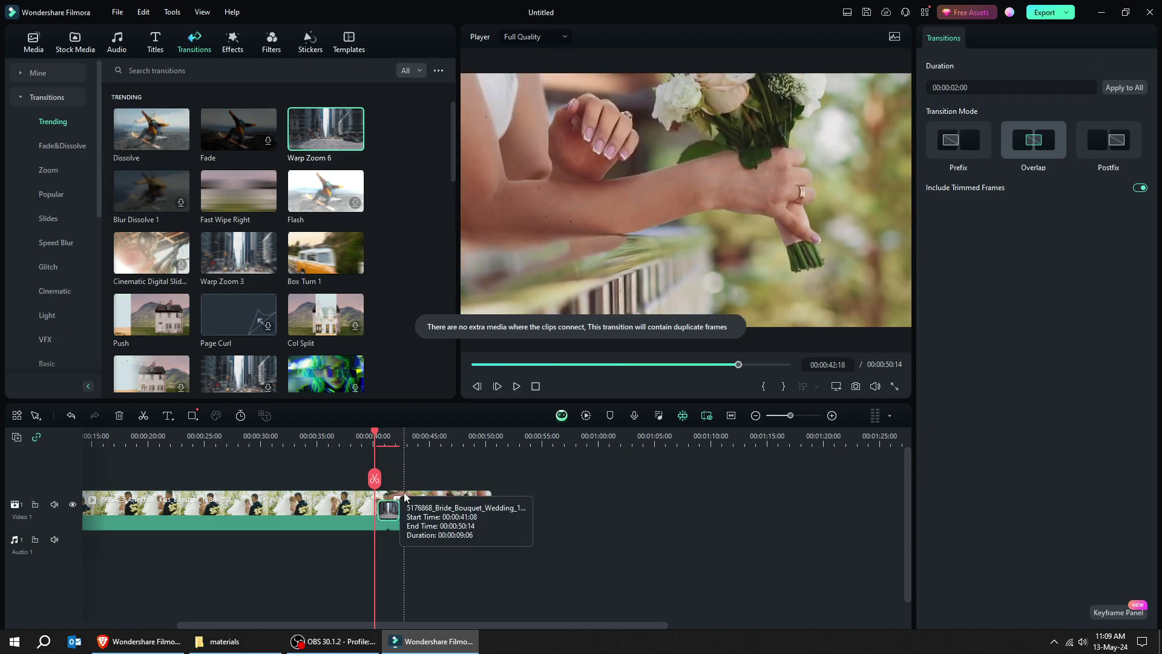
scroll(416, 437, up, 3)
key(space)
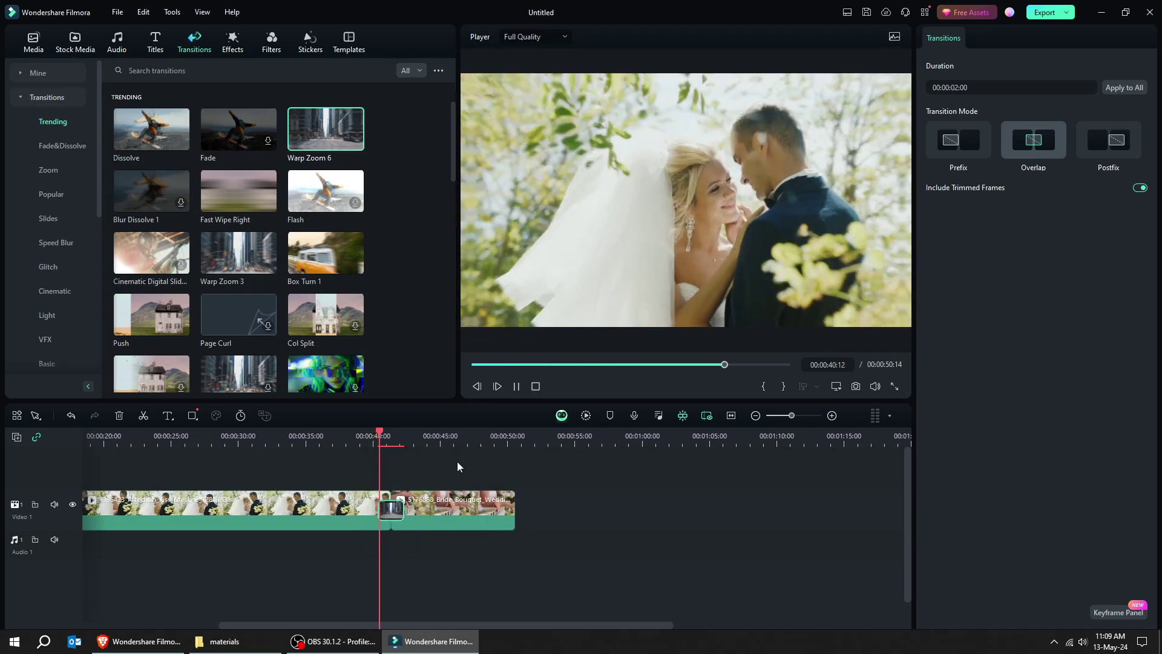
click(401, 438)
click(382, 439)
key(space)
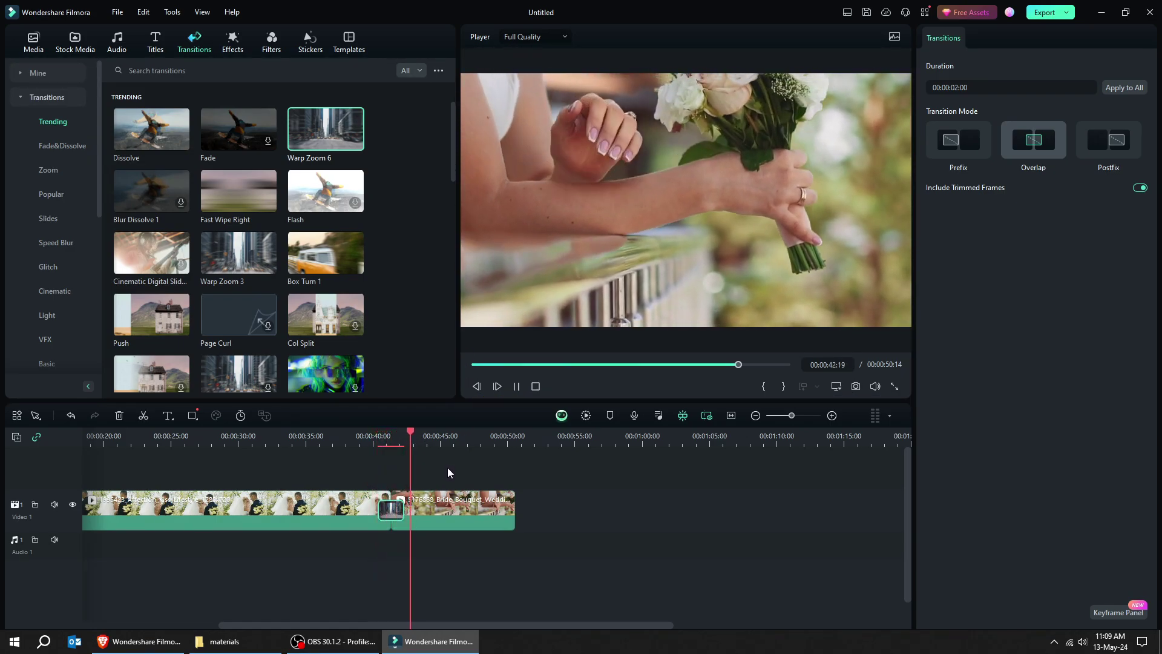
click(396, 509)
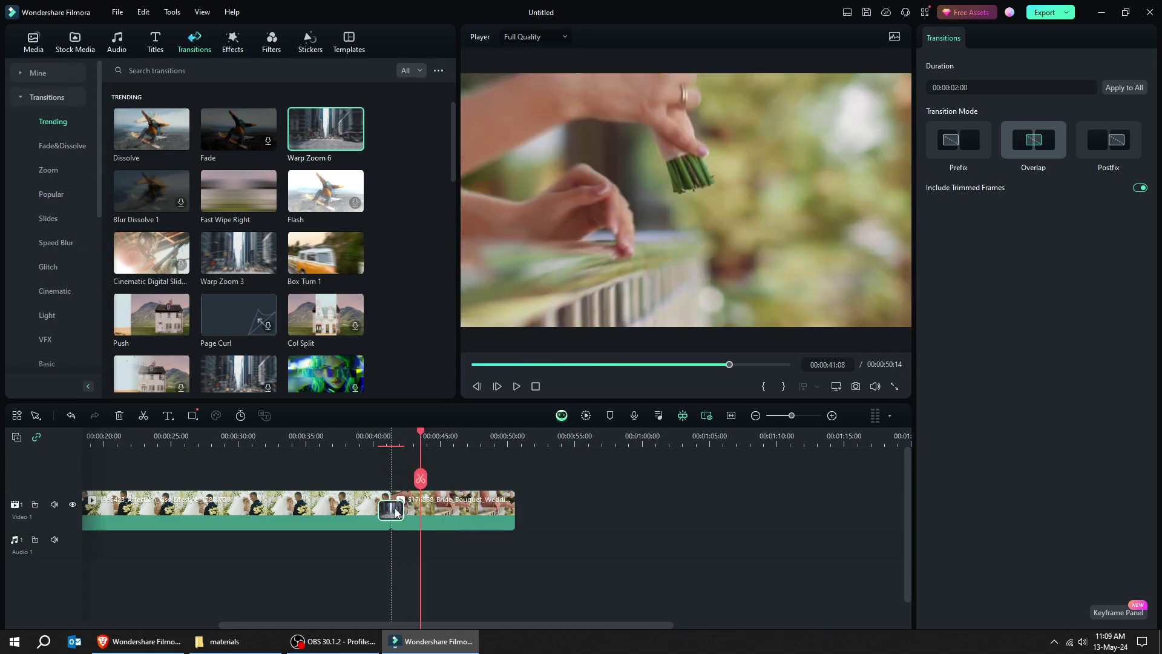
Add the Beautiful Beginnings clip as the third clip after the bouquet clip
click(245, 641)
drag(236, 191, 519, 533)
click(499, 437)
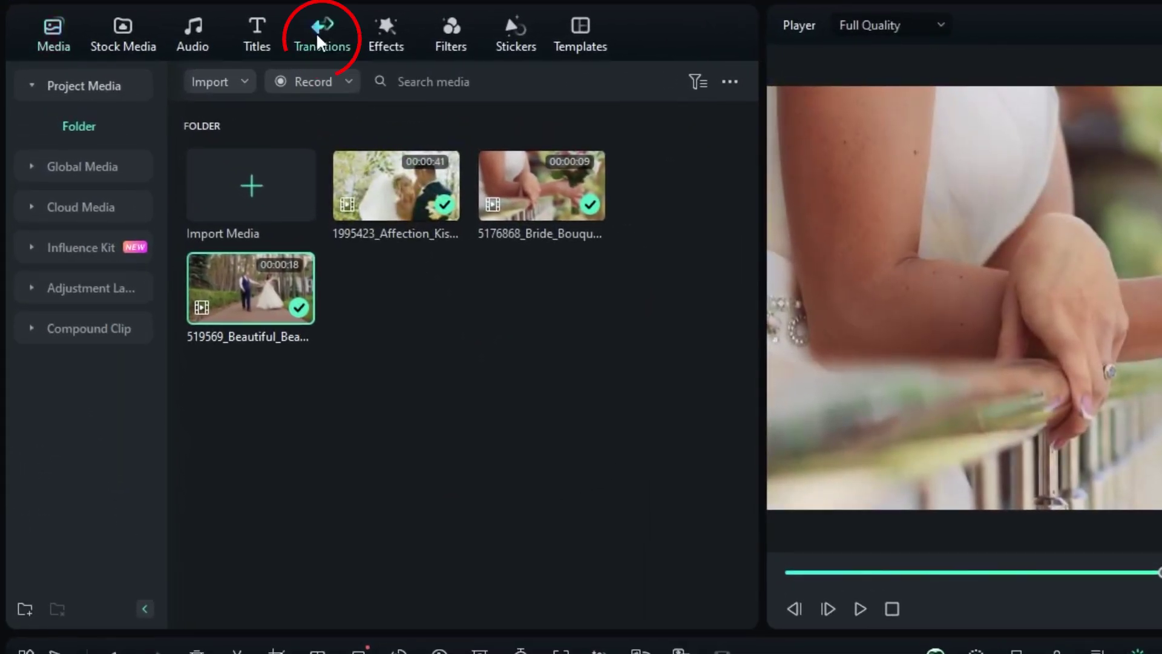
Drop Fast Wipe Right on the cut between the bouquet and Beautiful Beginnings clips, then preview it
click(316, 32)
drag(408, 308, 729, 653)
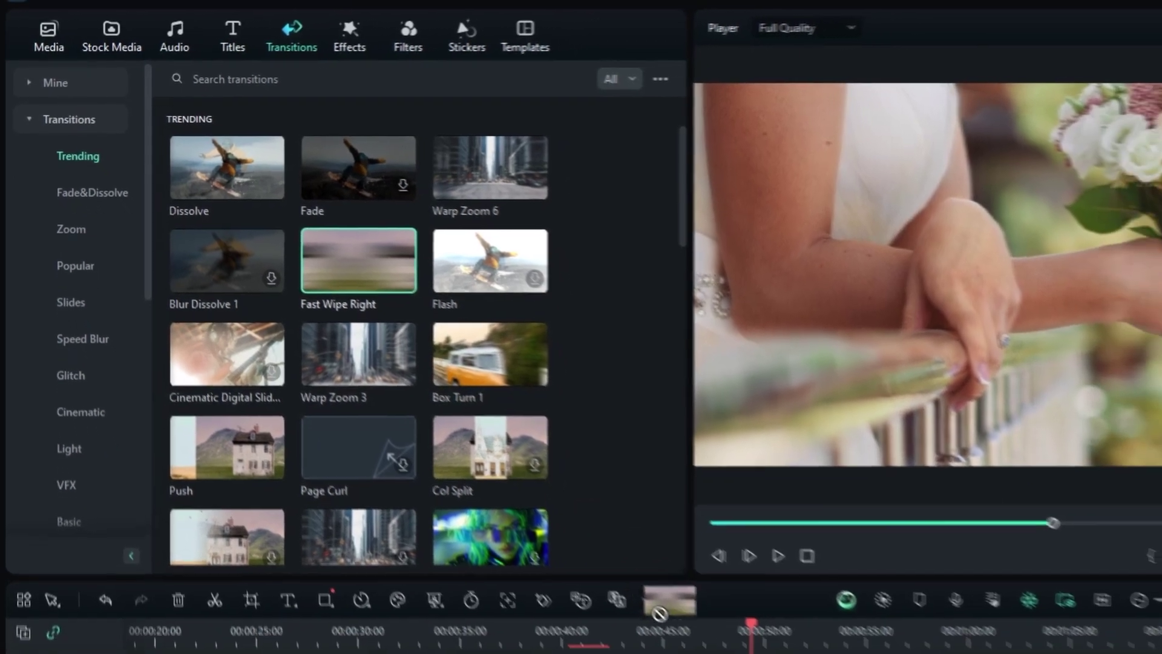
drag(660, 613, 758, 653)
drag(506, 516, 501, 513)
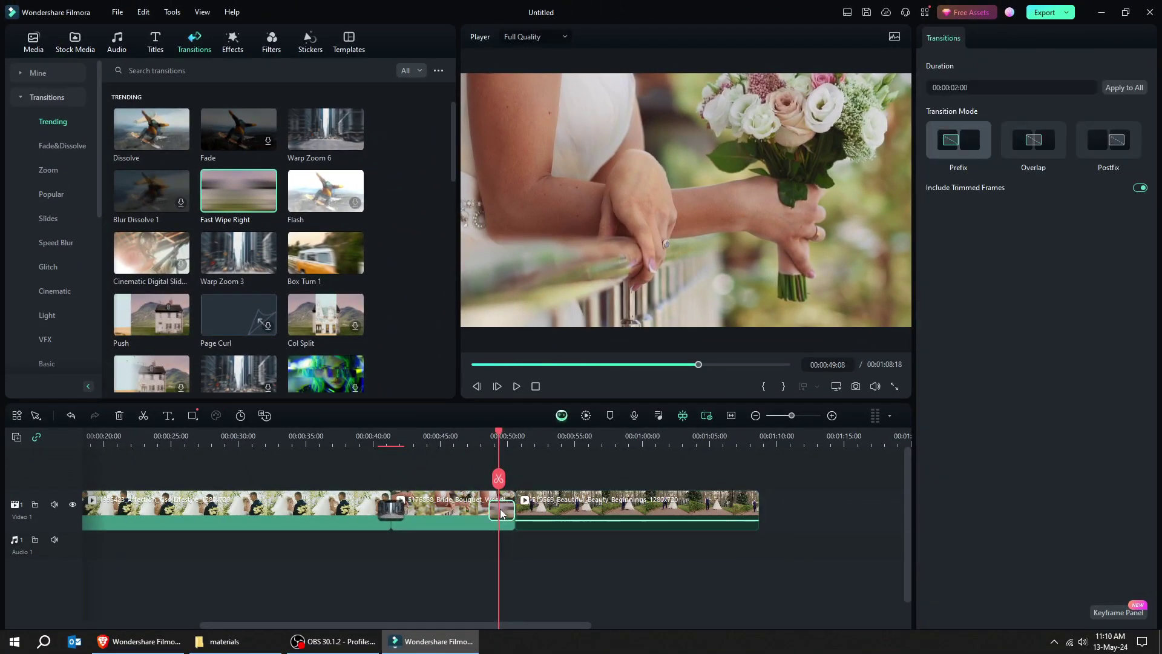
key(space)
ctrl+scroll(521, 466, up, 2)
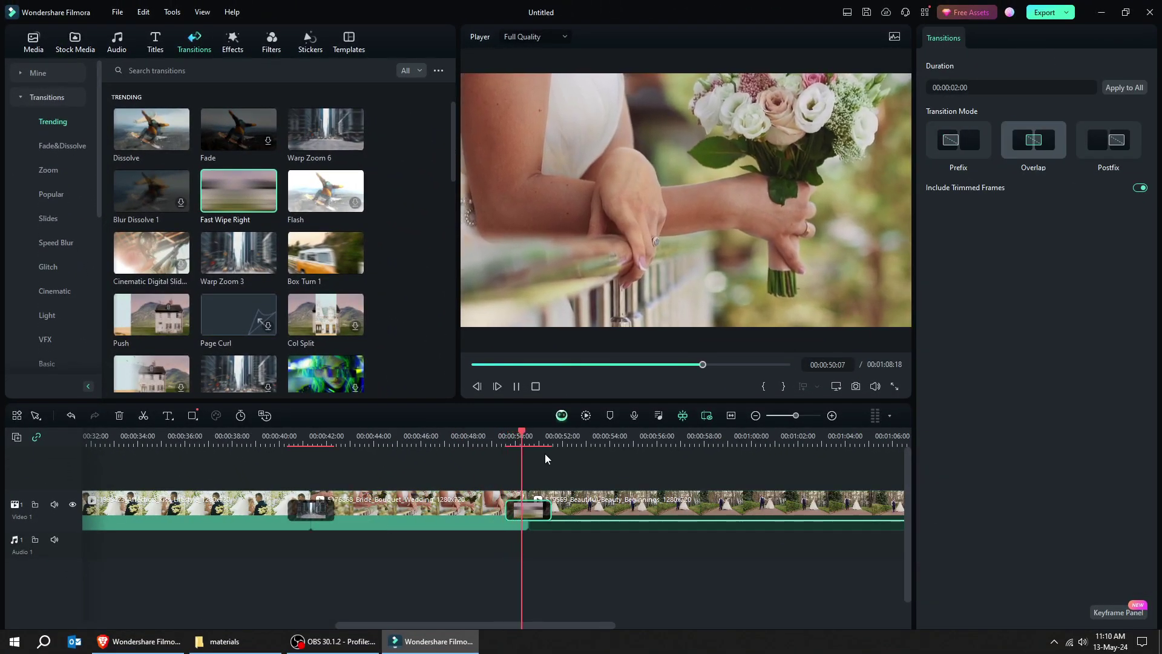
drag(553, 457, 502, 440)
key(space)
click(541, 463)
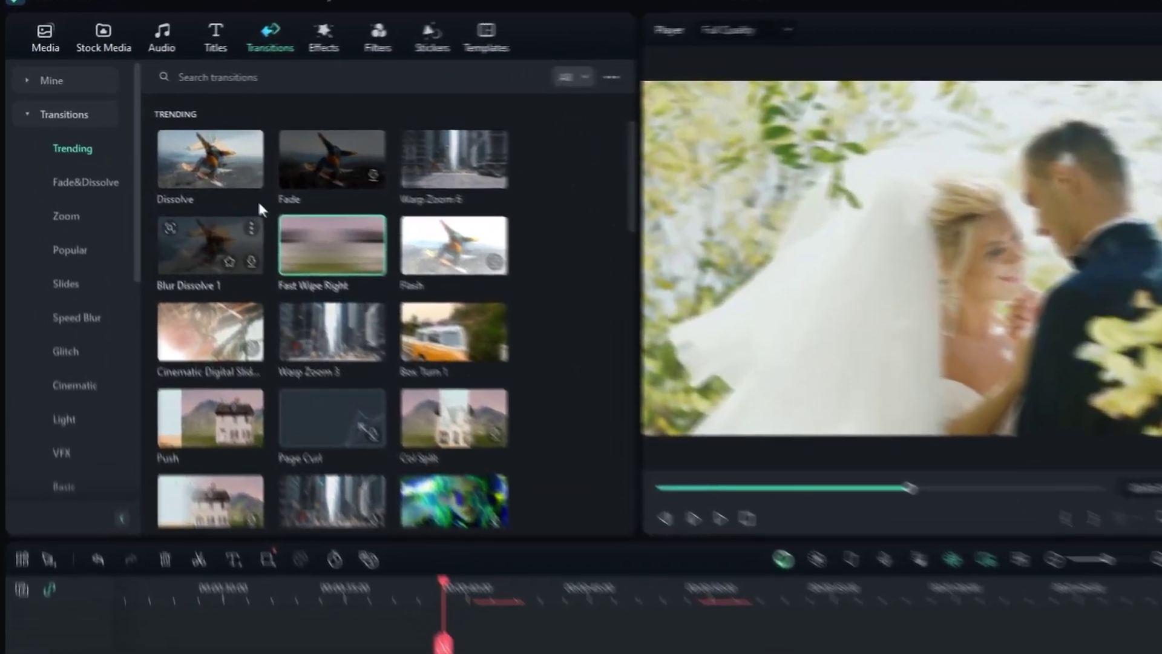
Preview the Cute Shadow Text 'Happy Life' plain-text title and Handcraft Title 02, then return to Trending
click(146, 42)
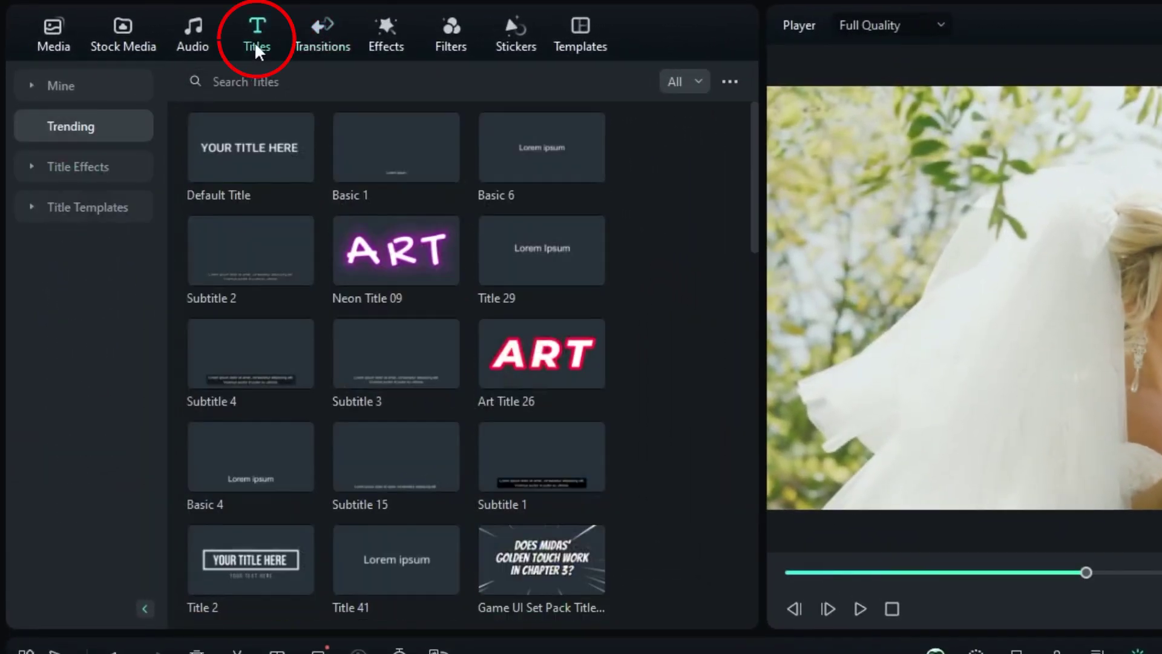
mouse_move(313, 192)
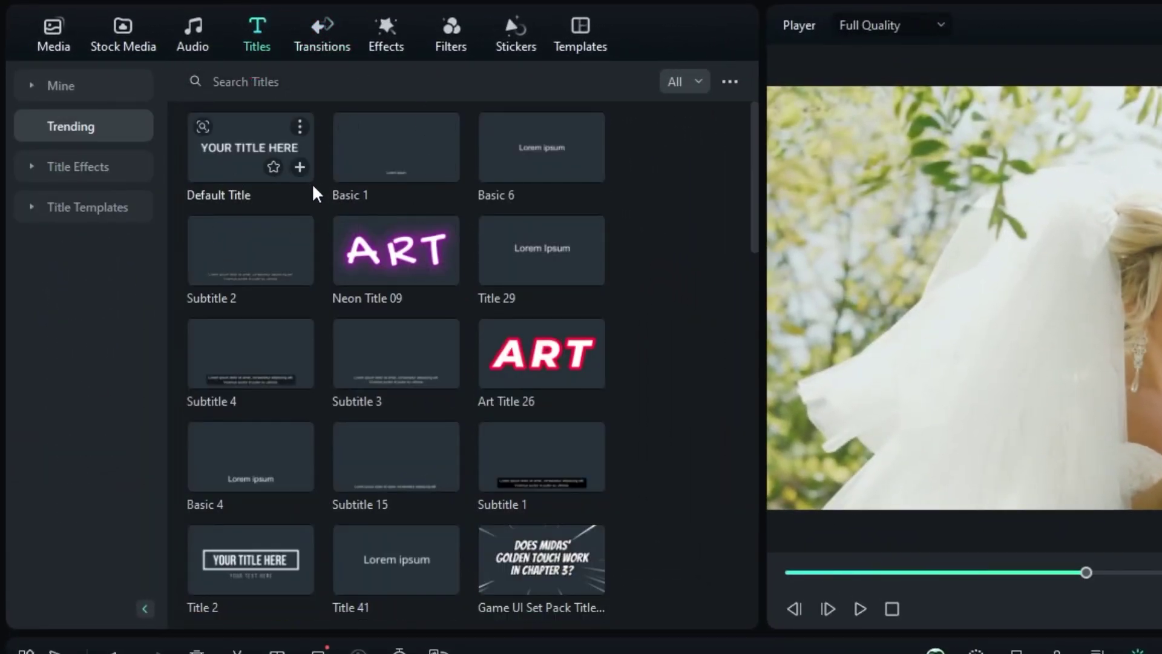
click(37, 165)
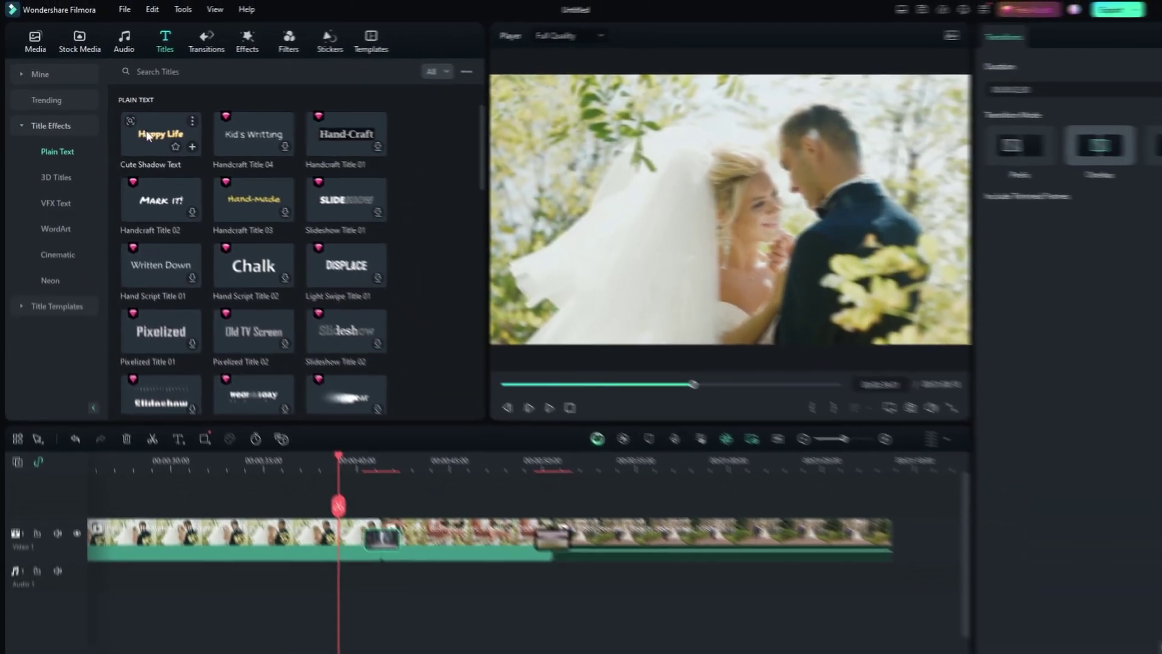
click(232, 182)
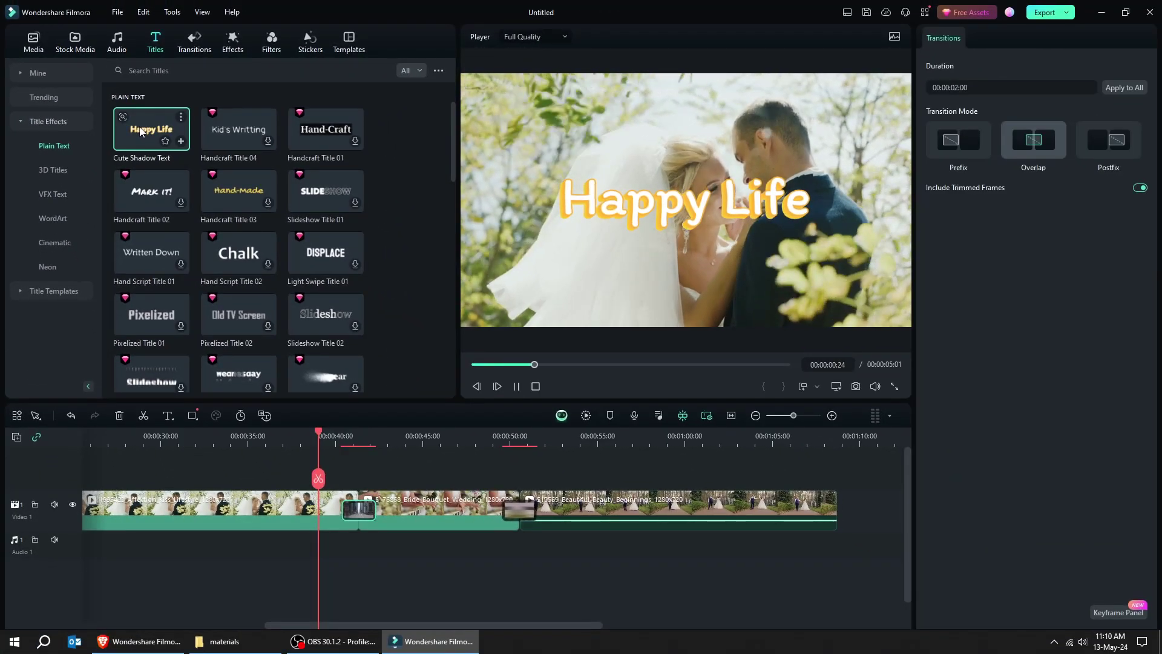
click(155, 194)
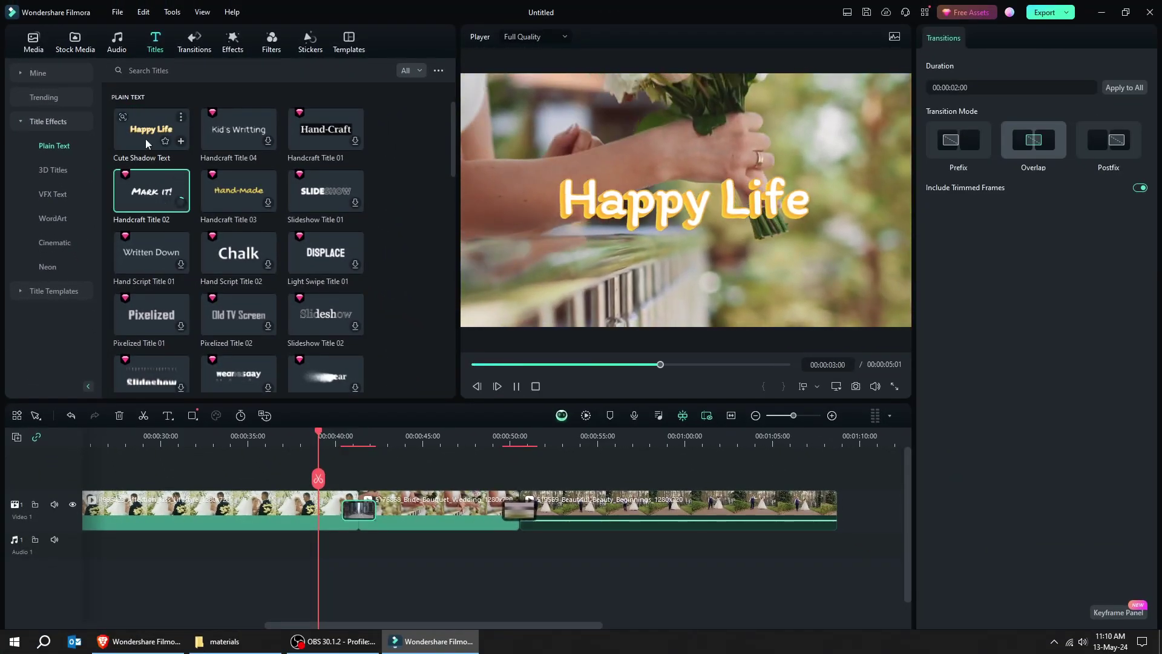
click(21, 121)
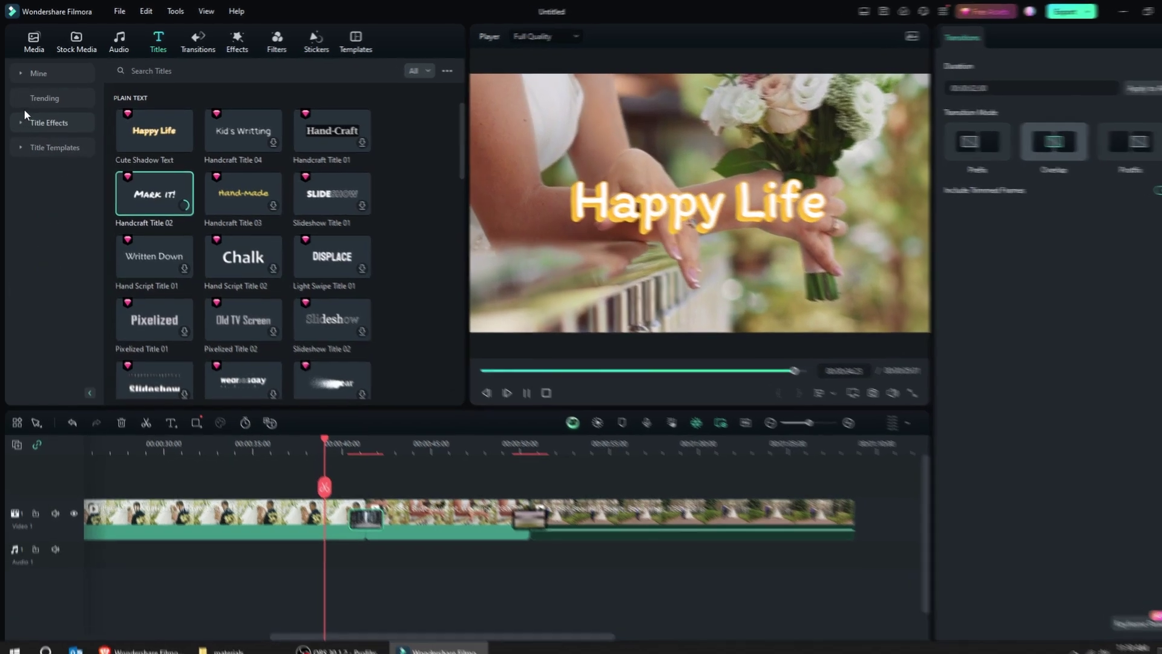
click(44, 97)
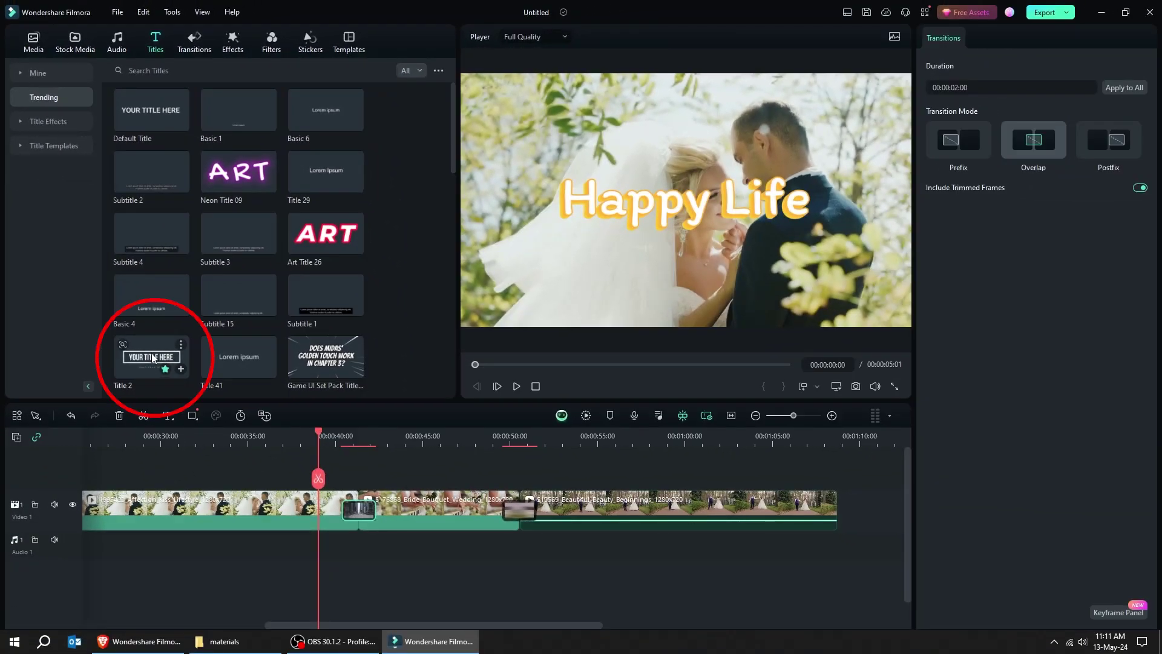
Place the Title 2 title on a new track above the clips near 00:00:37
click(153, 358)
drag(153, 358, 290, 481)
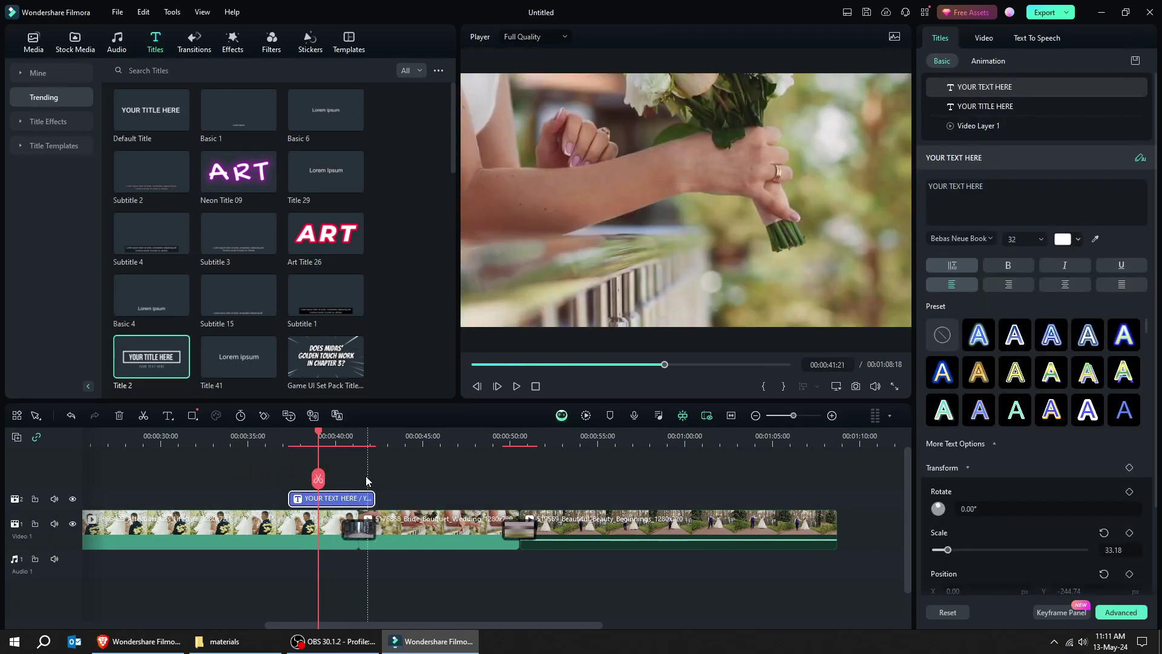
click(288, 458)
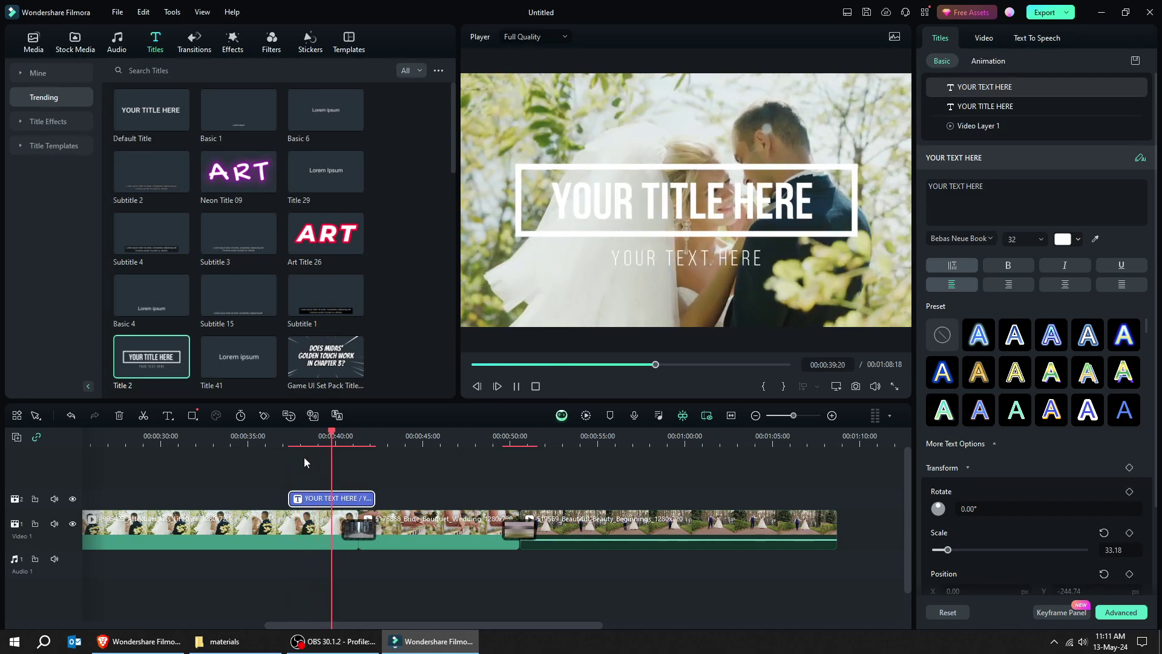
key(space)
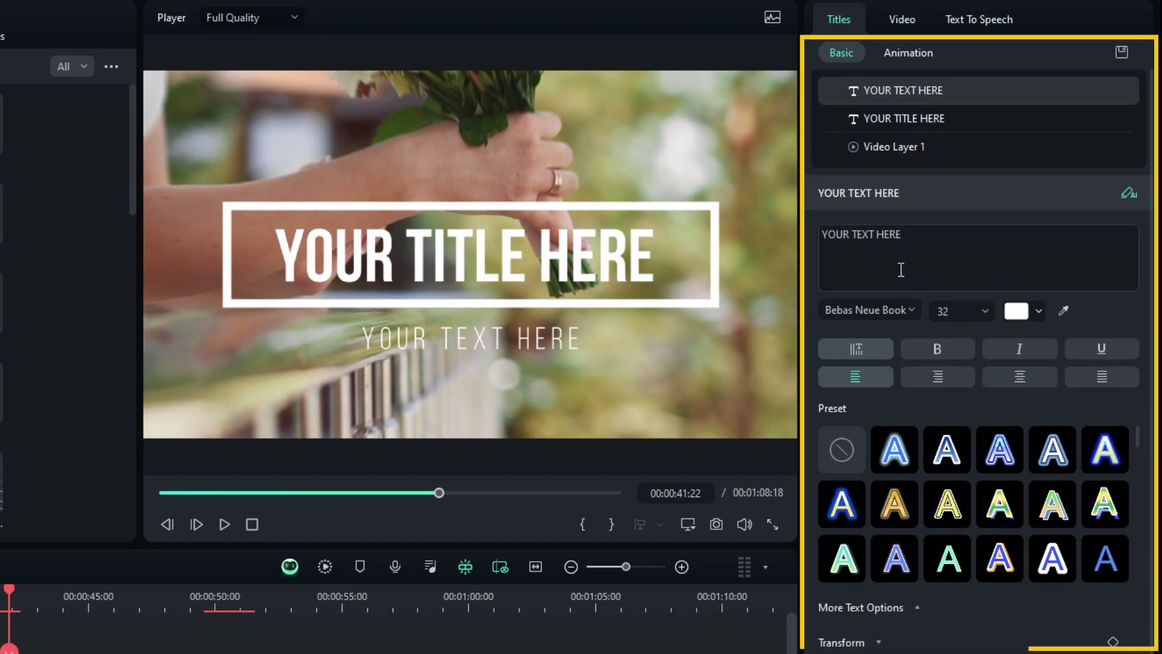
Set the lower text line to Bebas Neue Bold, then select the YOUR TITLE HERE layer's font list
click(905, 310)
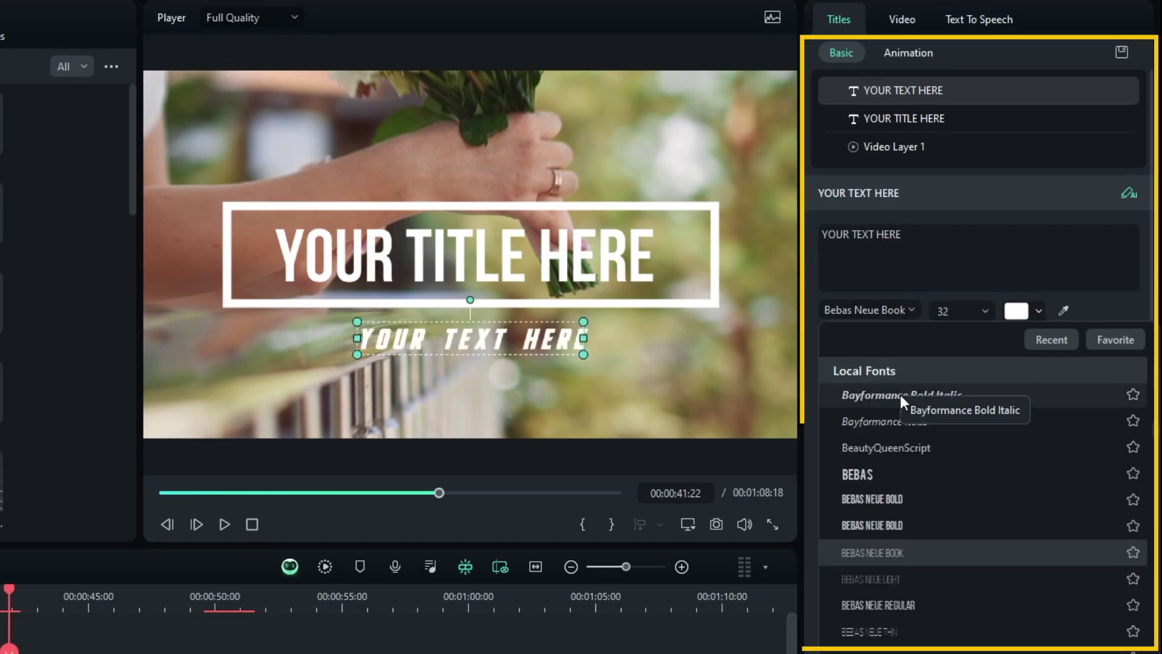
click(901, 515)
click(684, 310)
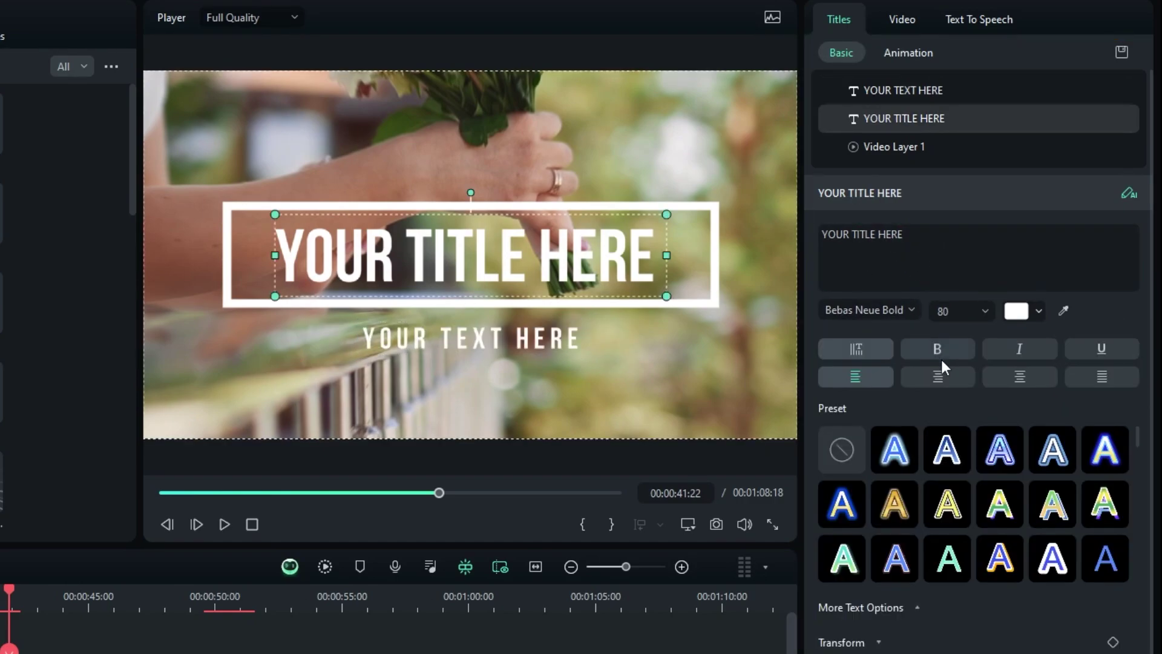
click(890, 309)
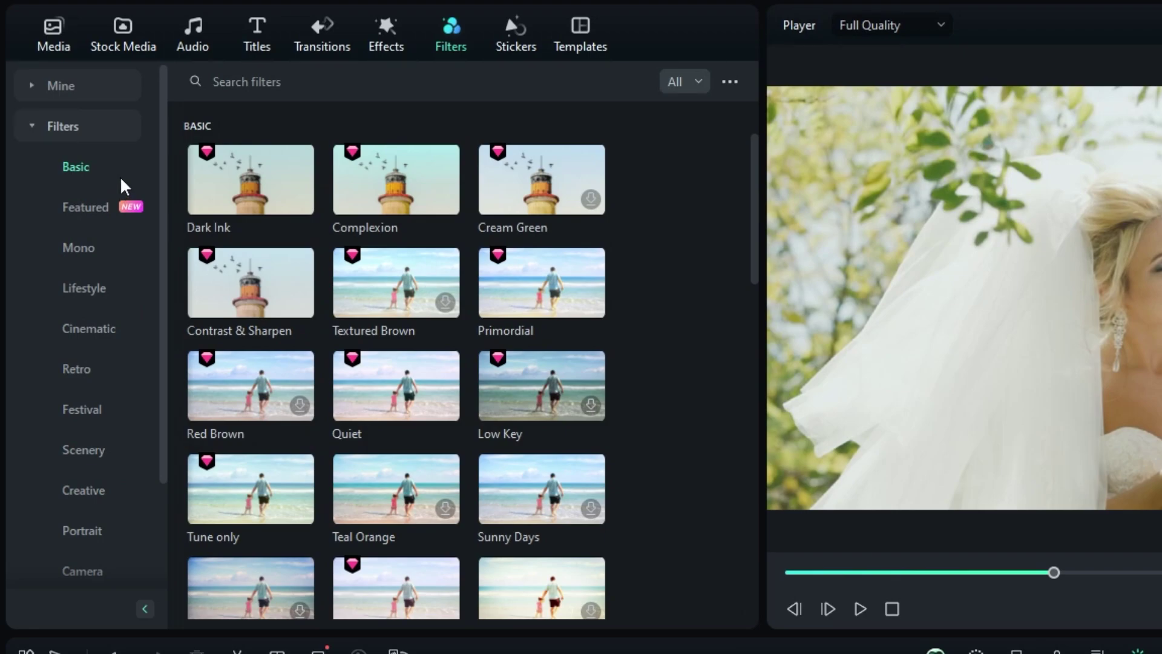
Add the Quiet filter above the clips and rewind the preview to about 00:00:32
drag(393, 388, 400, 441)
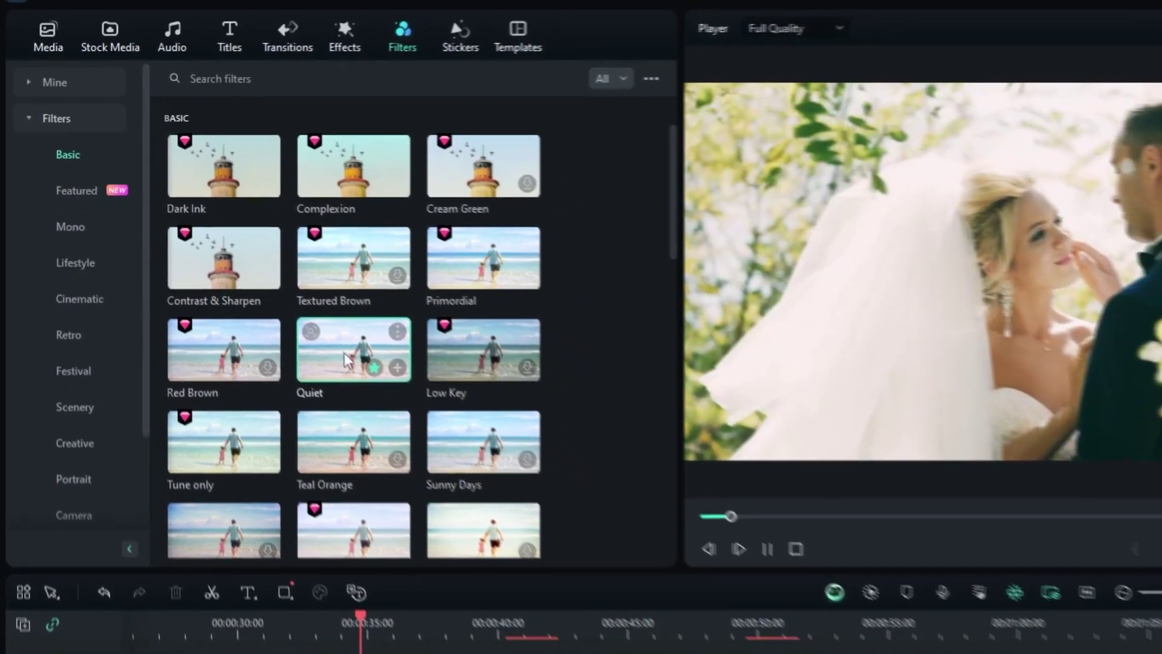
drag(290, 335, 294, 592)
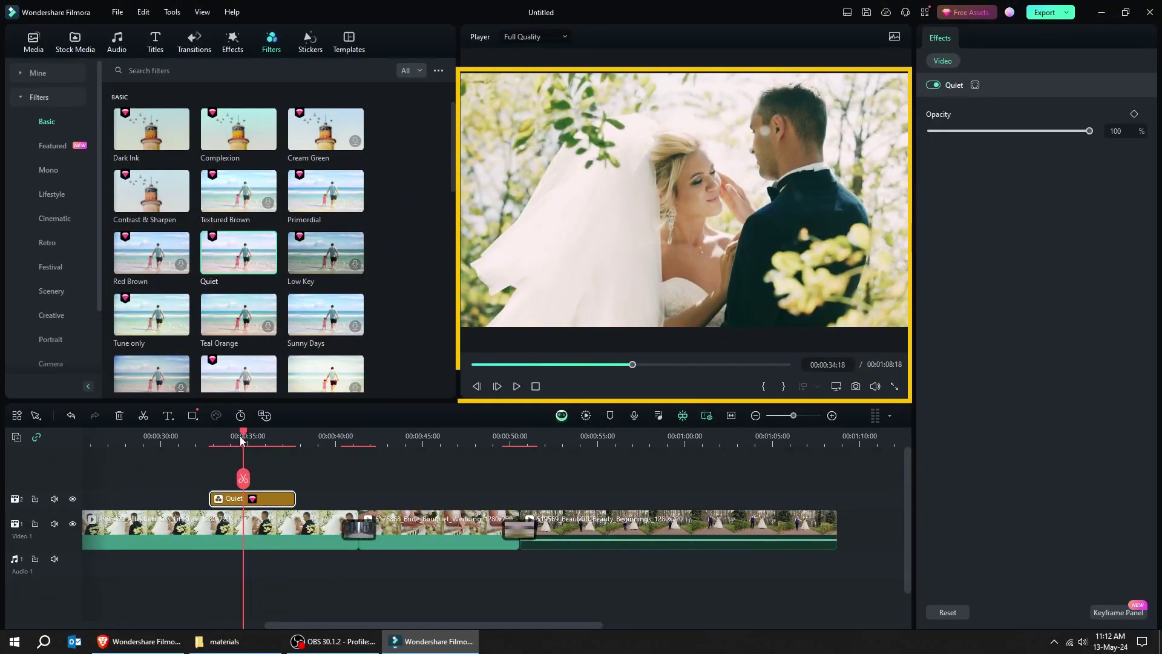
drag(241, 440, 204, 440)
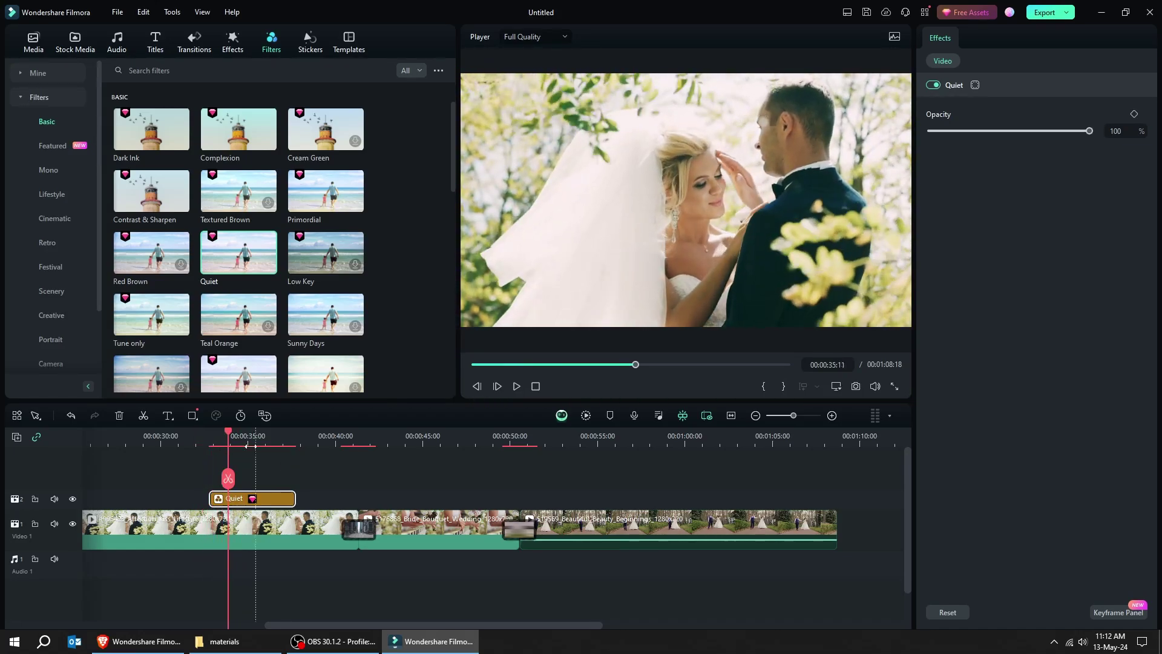
drag(228, 437, 246, 459)
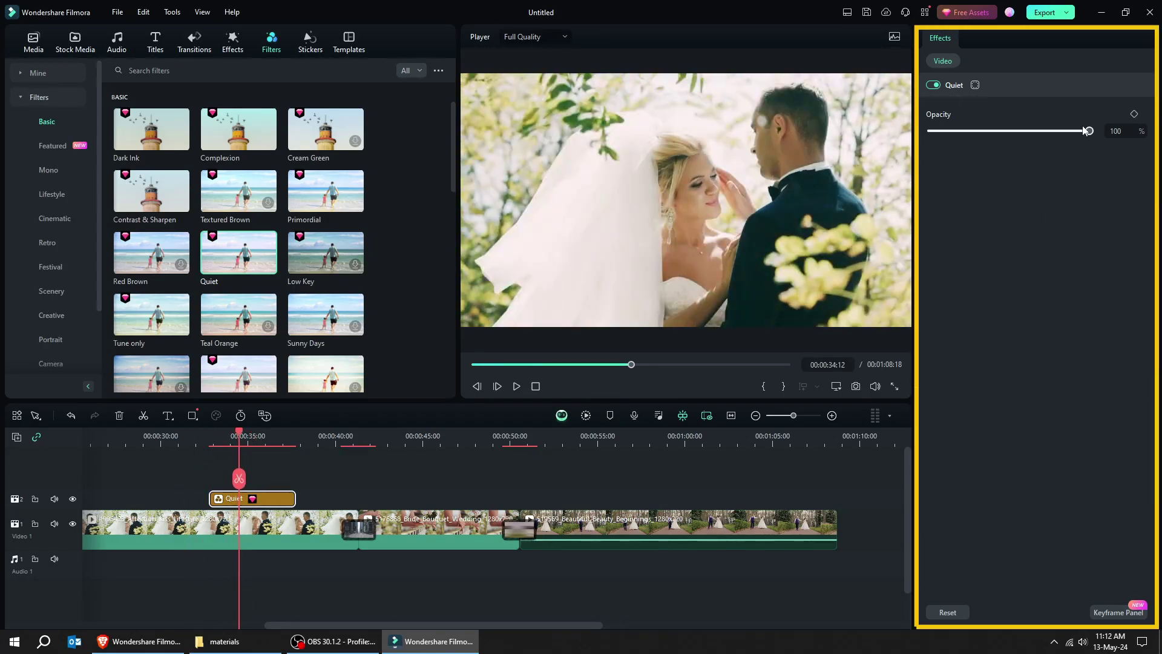
Set the Quiet filter's opacity to 100 and move it over the third clip near 00:00:52
drag(1012, 132, 1100, 138)
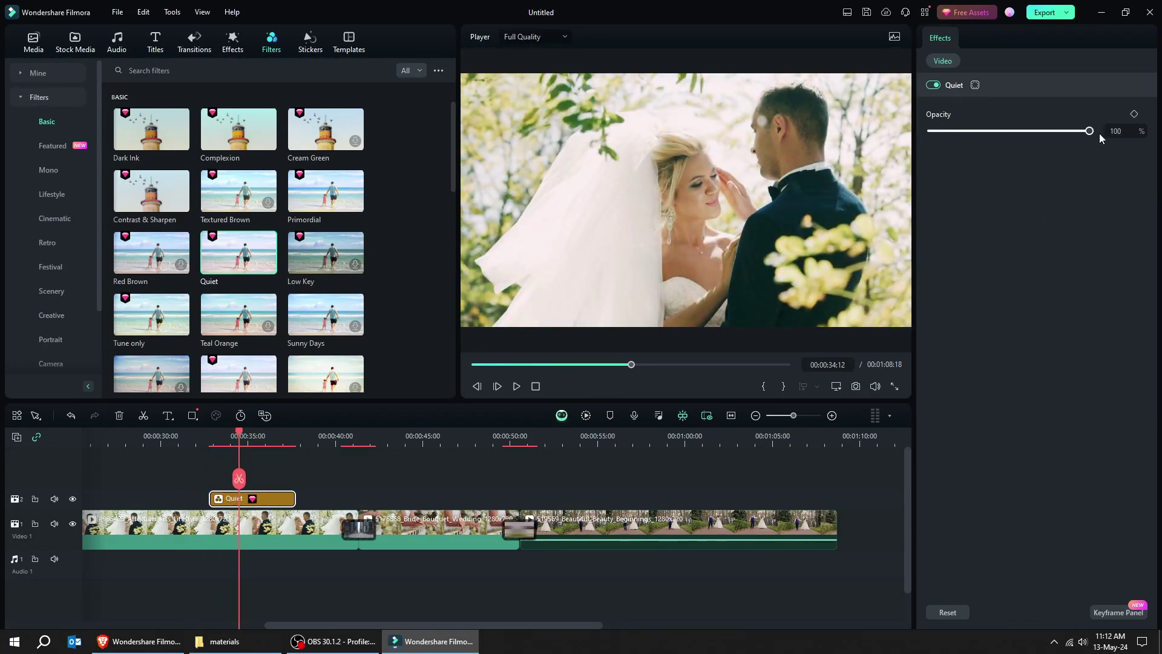
drag(286, 490, 634, 494)
click(562, 443)
key(space)
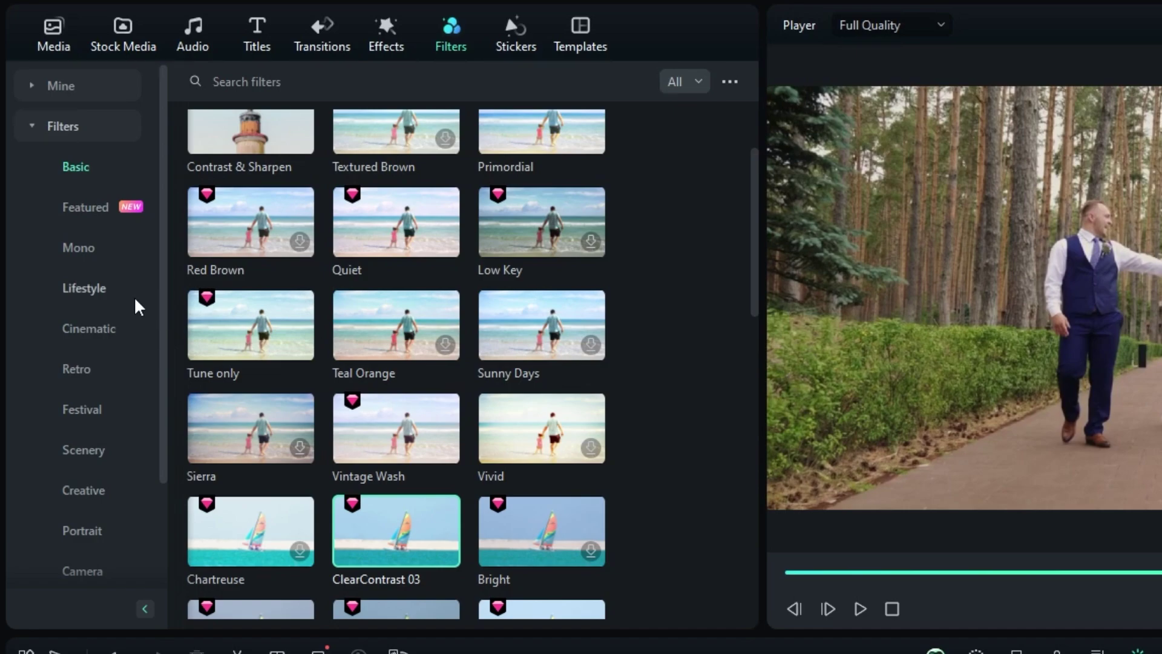
Try and lengthen the Border Desert cinematic filter, then add Blue Bear above the first clip
click(97, 329)
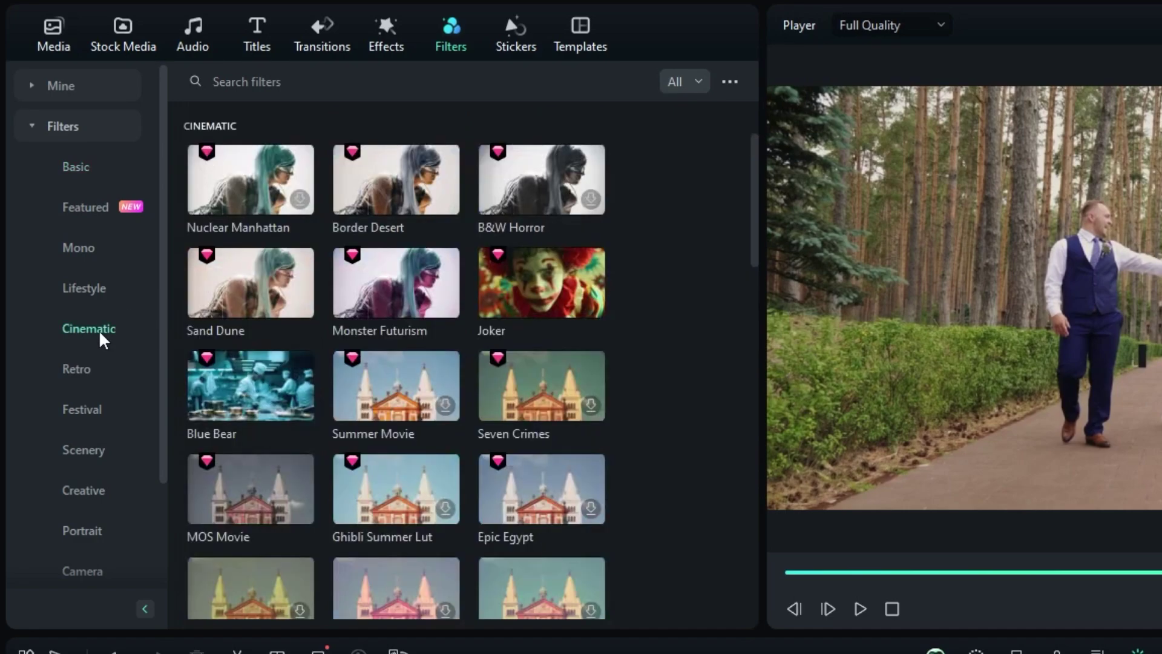
drag(422, 196, 566, 481)
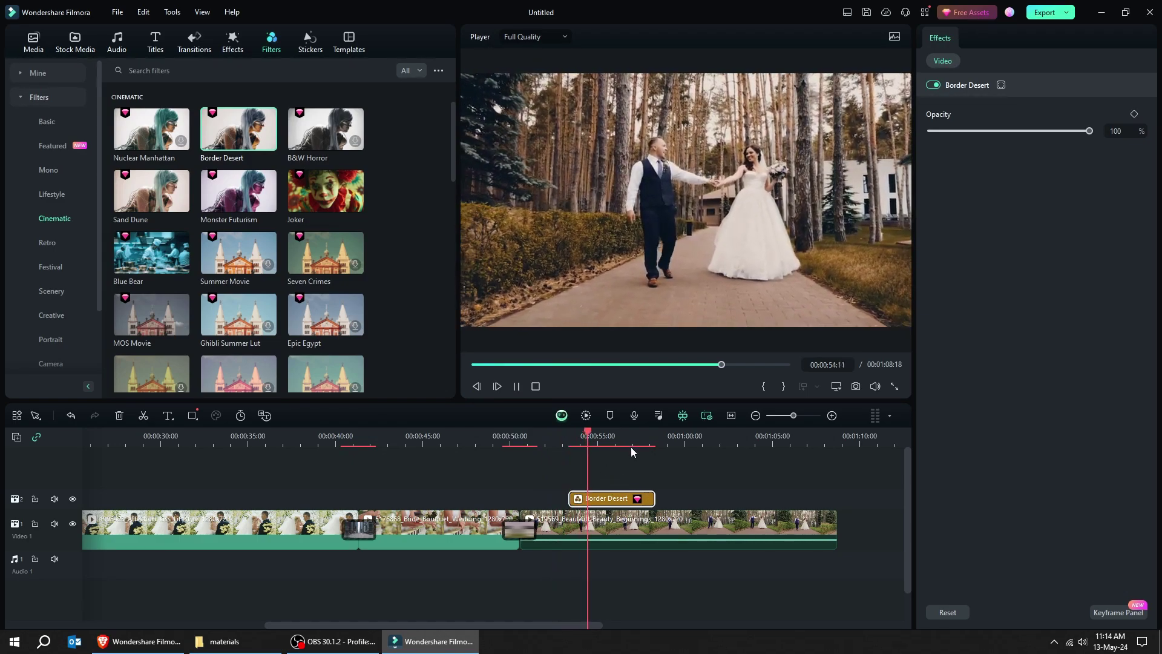
drag(654, 499, 737, 500)
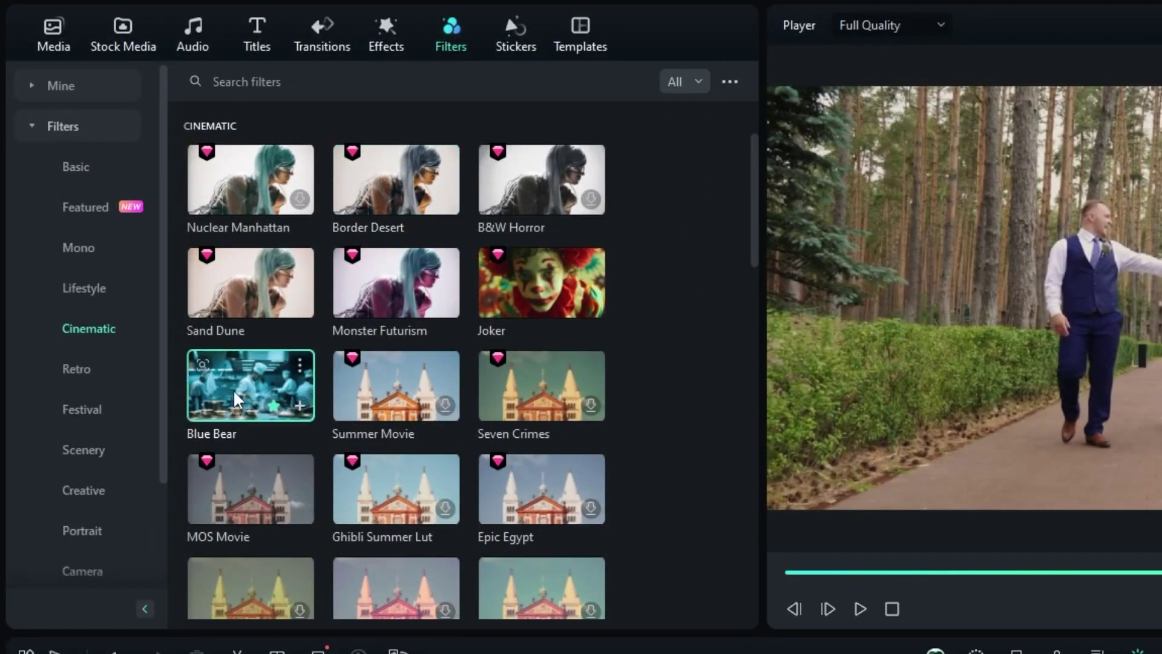
drag(235, 400, 345, 653)
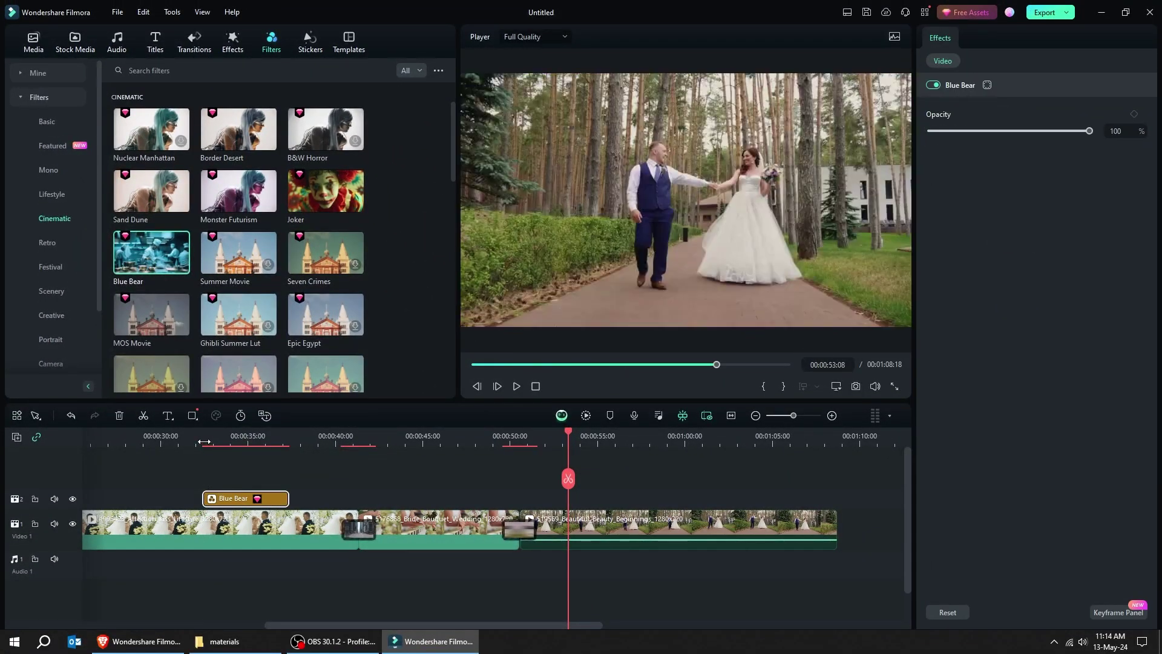
drag(198, 439, 227, 458)
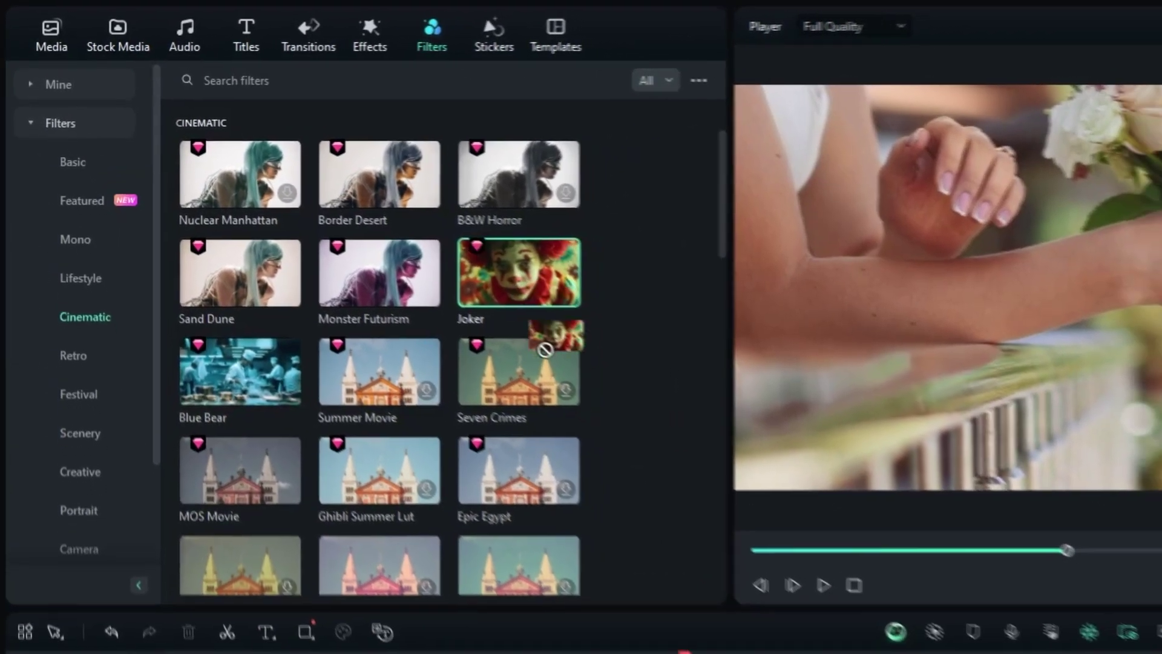
Add the Joker filter and shift it left over the first clip, starting near 00:00:33
drag(545, 349, 663, 446)
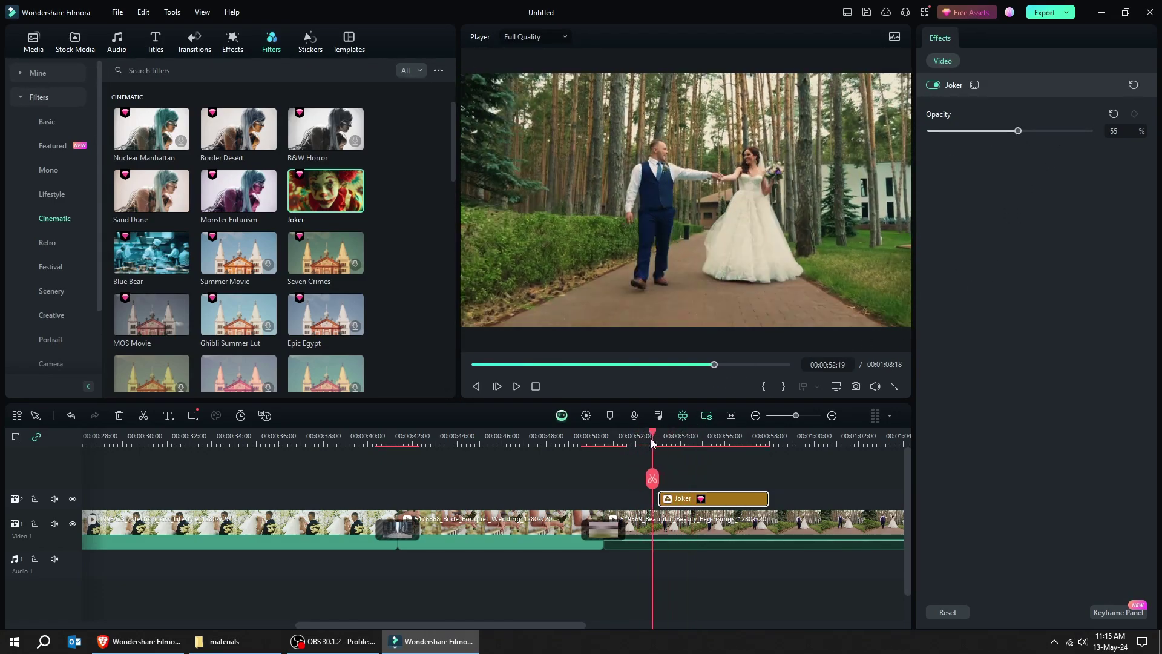
drag(652, 444, 643, 447)
drag(683, 496, 233, 492)
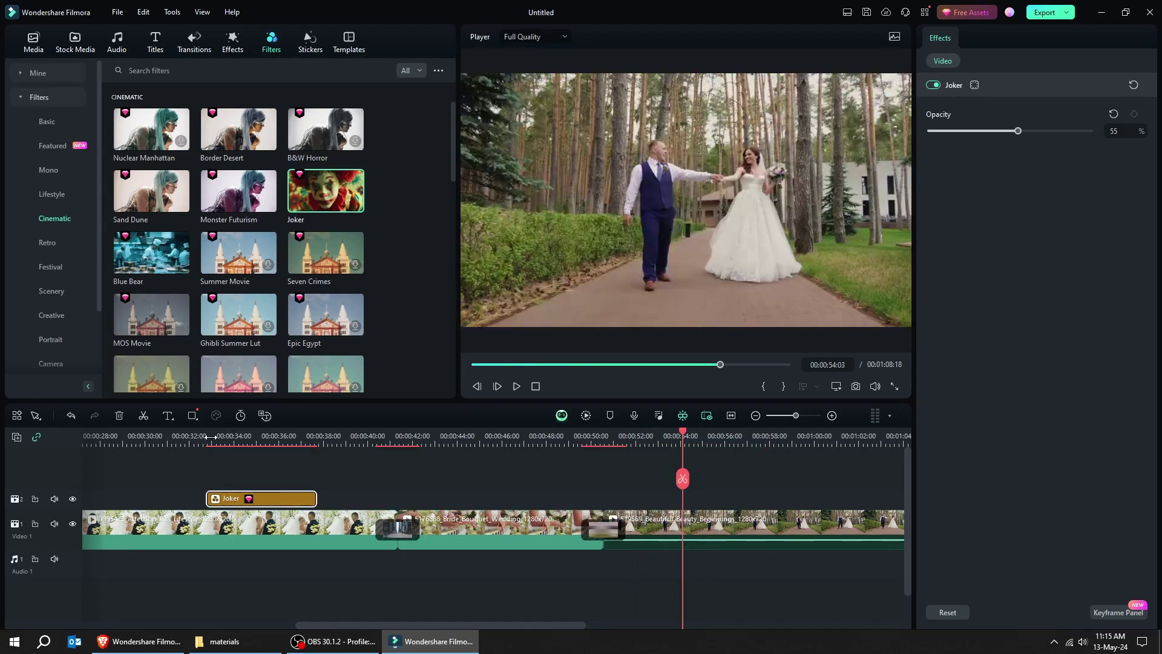
scroll(210, 437, down, 1)
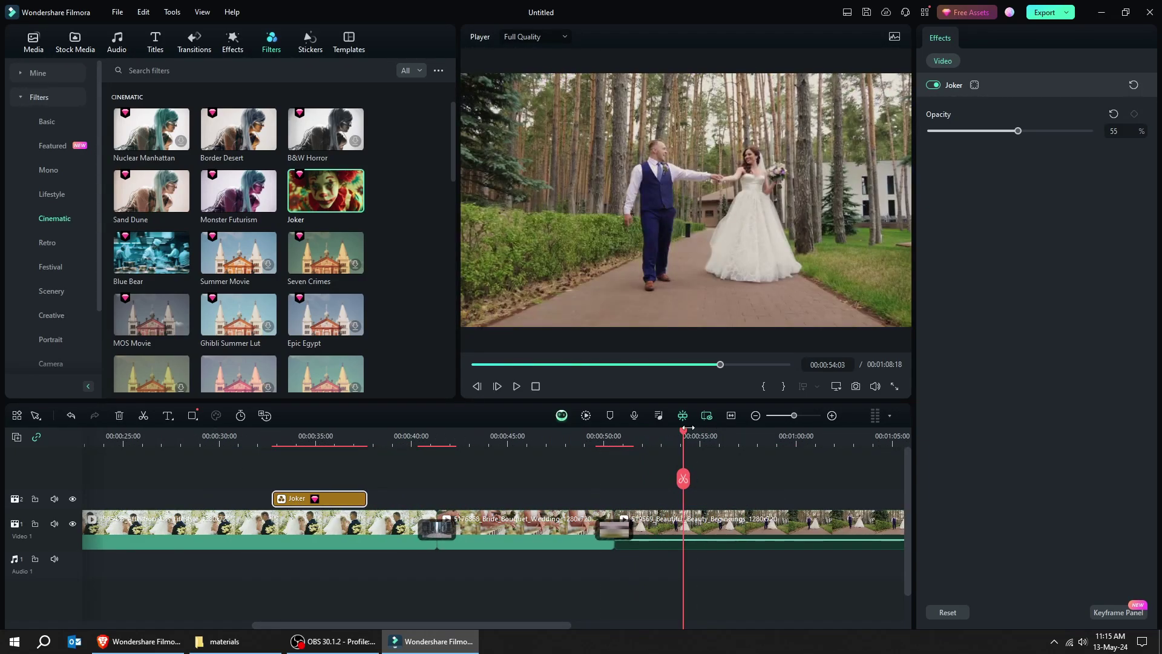
drag(682, 435, 353, 477)
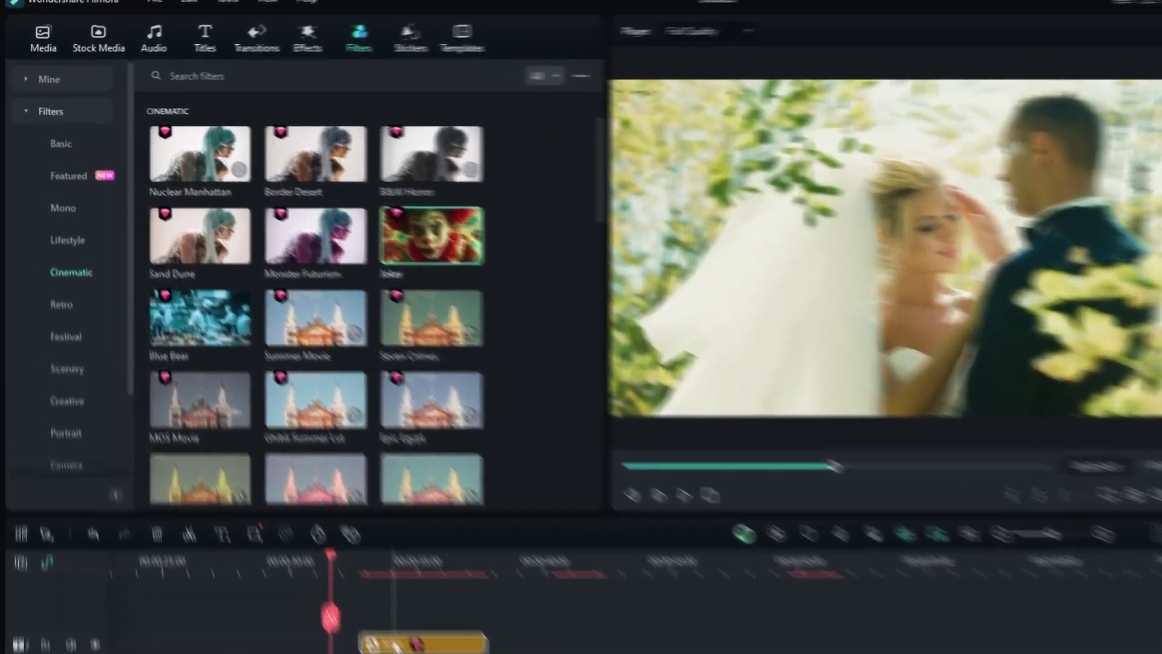
scroll(50, 141, down, 1)
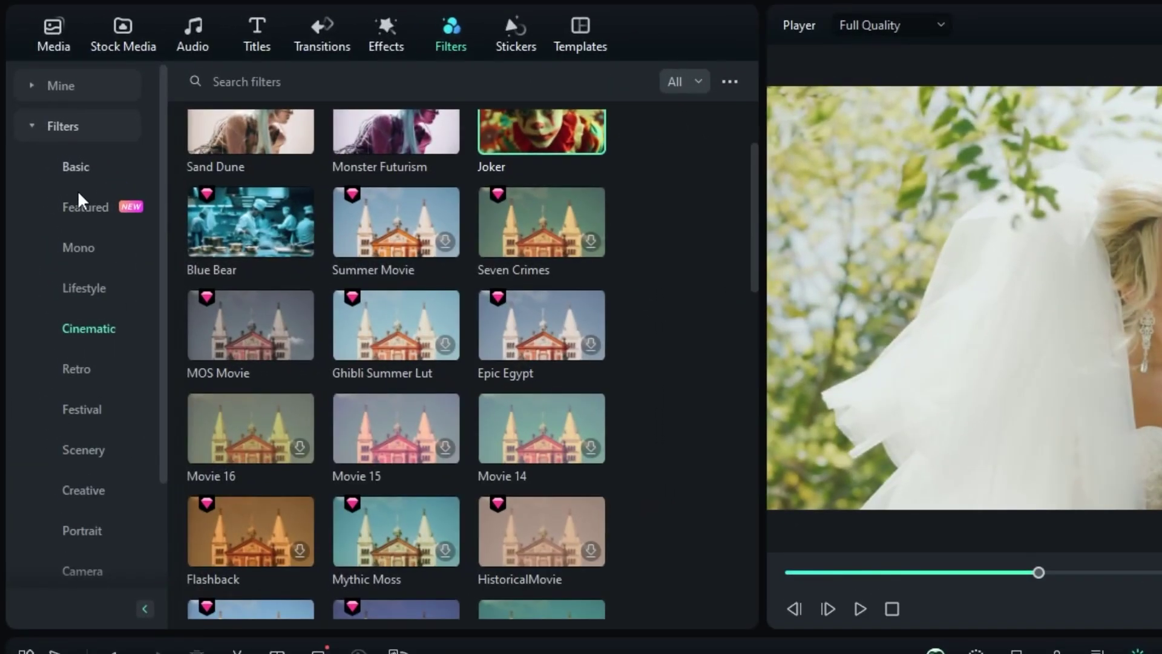
Drop the Featured Bleach Bypass 01 filter above the first clip and preview it around 00:00:34
click(84, 206)
drag(245, 187, 506, 653)
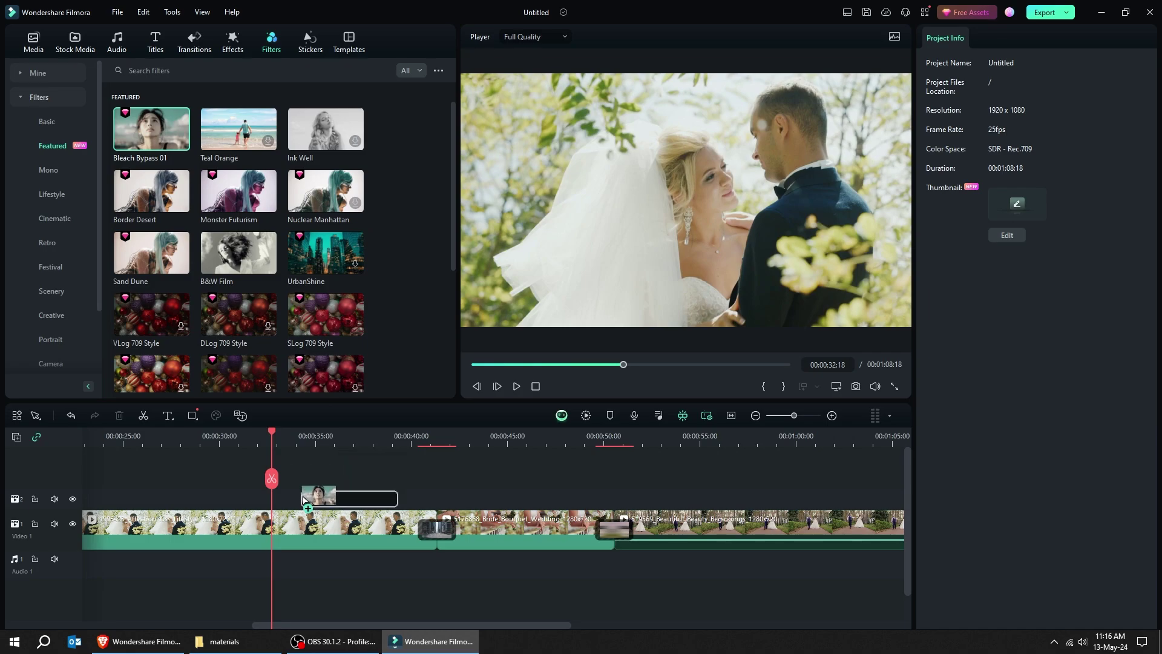
drag(305, 500, 305, 498)
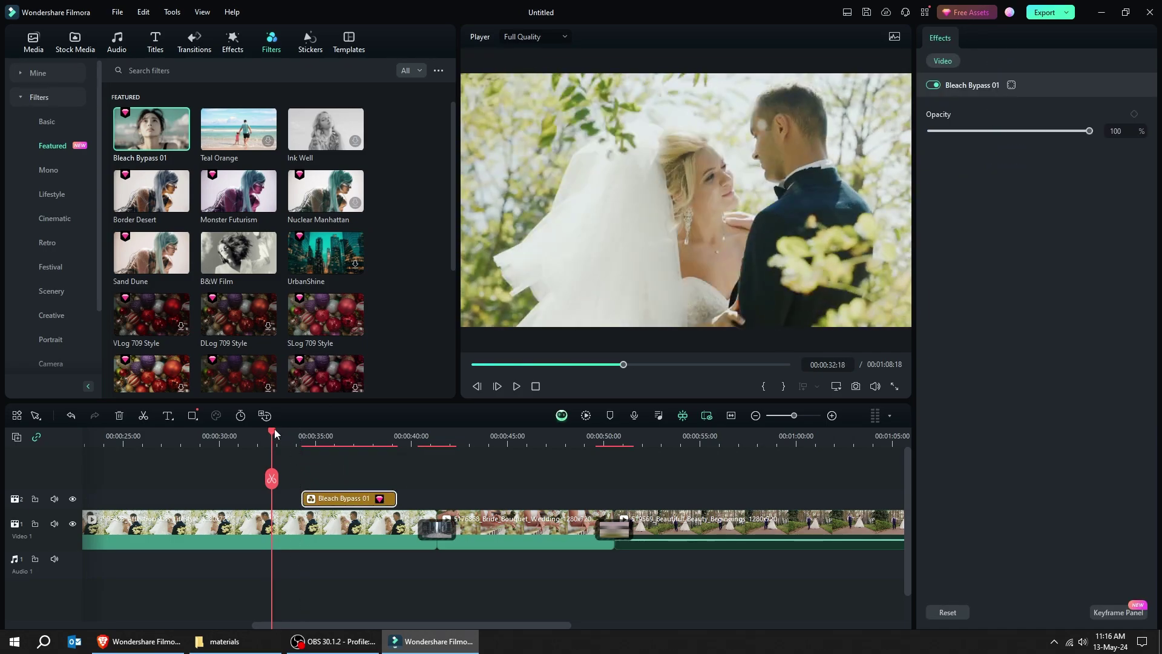
drag(293, 436, 322, 443)
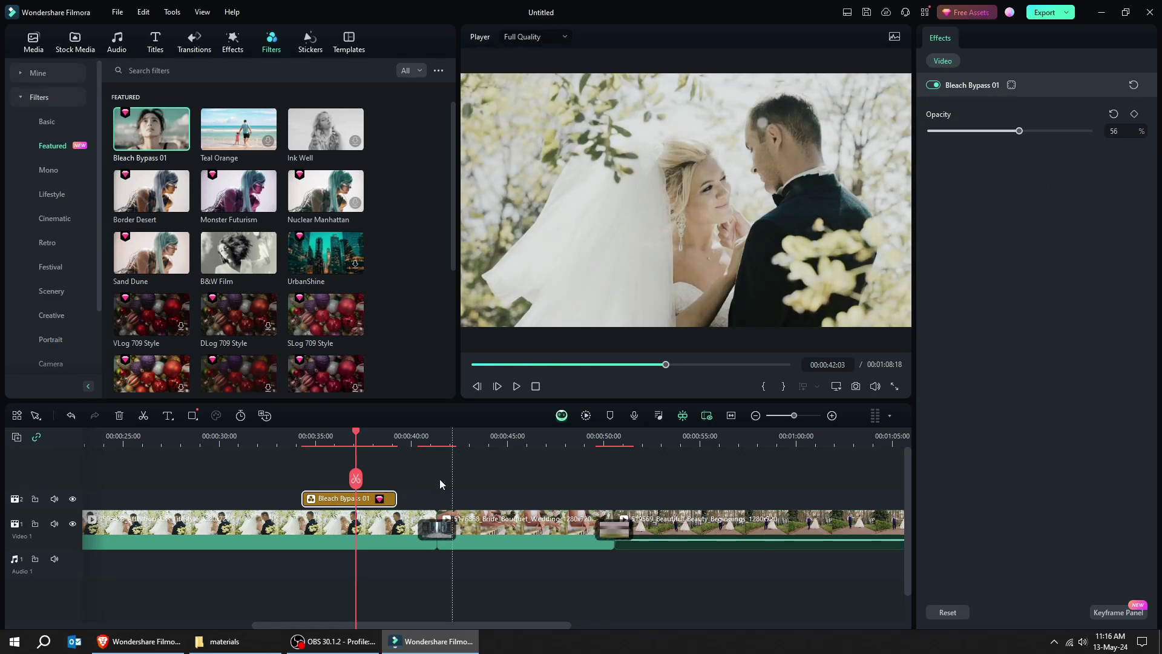
drag(356, 432, 357, 456)
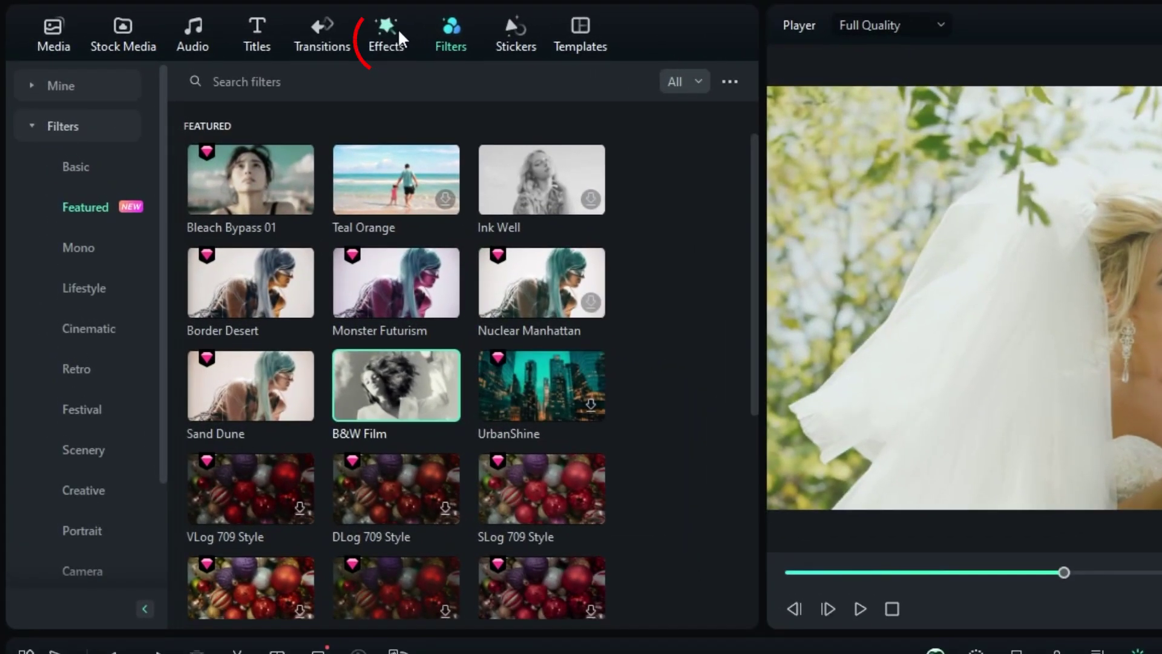
Place Highlight Mask 02 from Basic video effects above the first clip and preview it
click(398, 28)
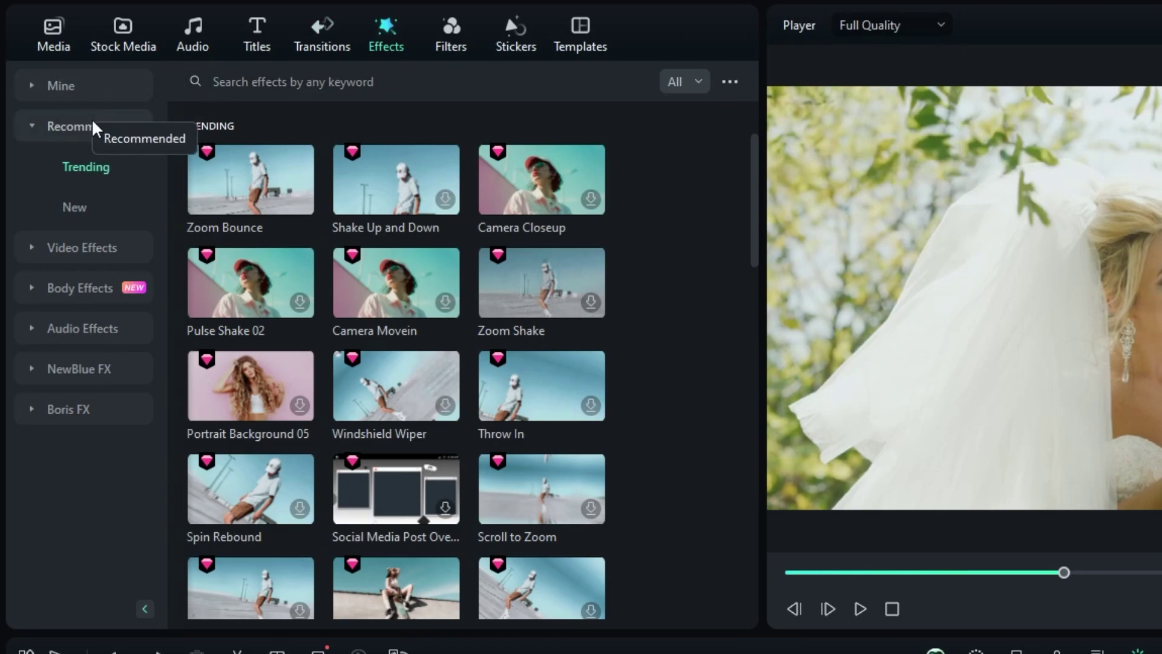
click(91, 247)
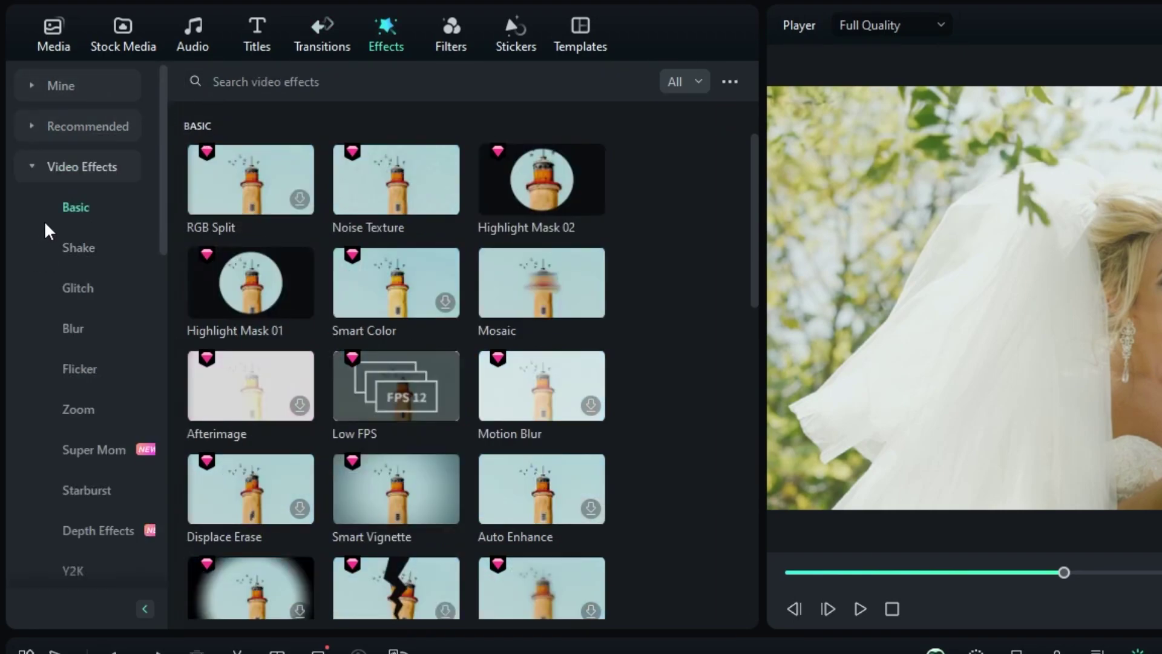
mouse_move(276, 208)
drag(560, 181, 225, 492)
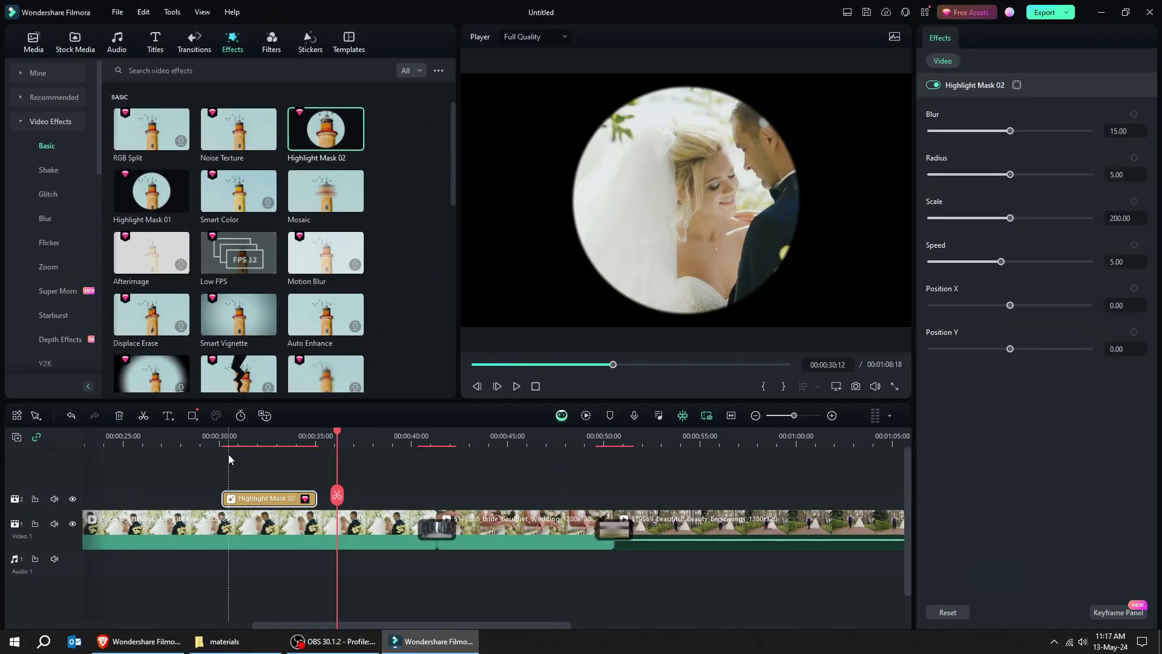
key(space)
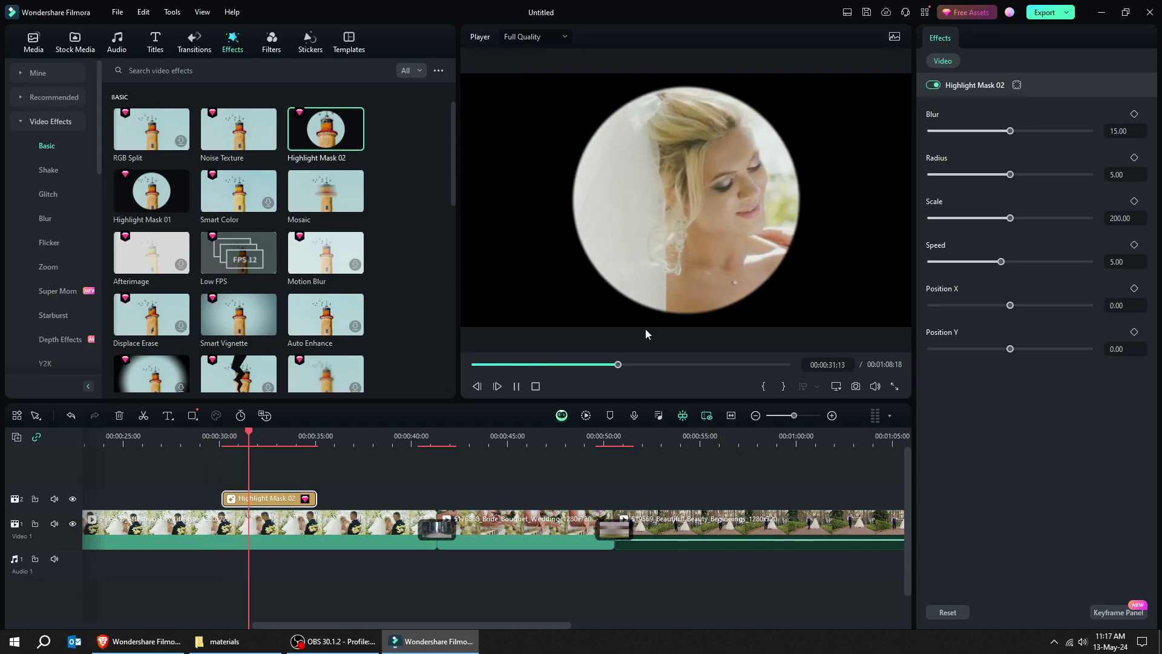
click(685, 269)
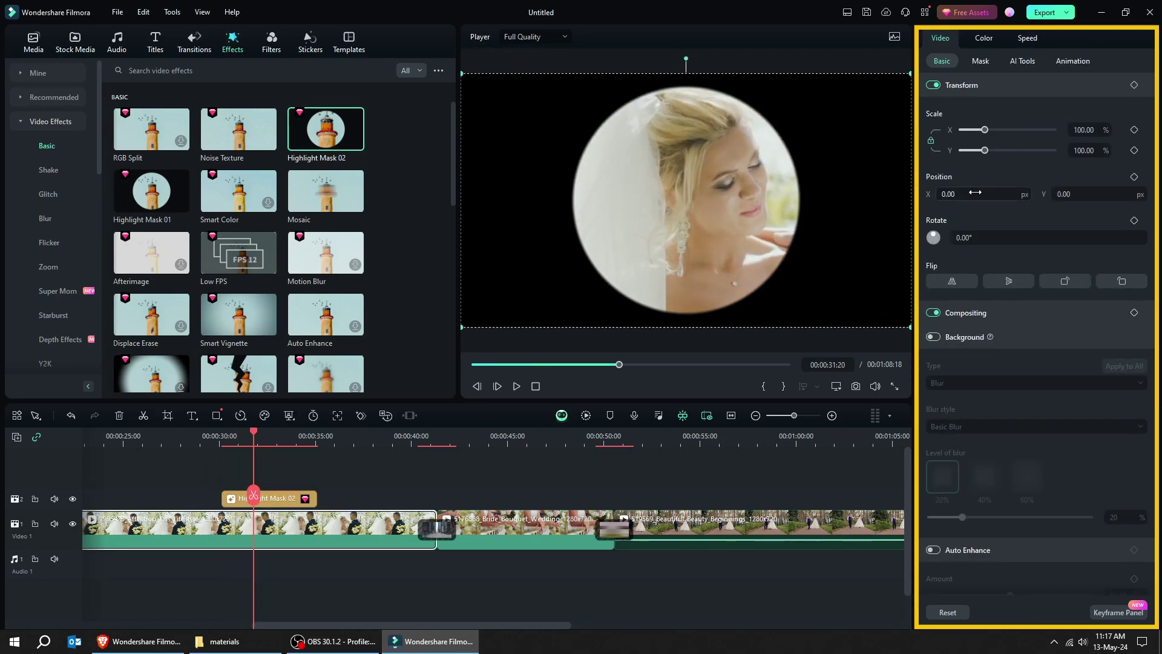
Tune Highlight Mask 02: slightly larger radius, softer edge, scale 175.57, nudged position
click(278, 499)
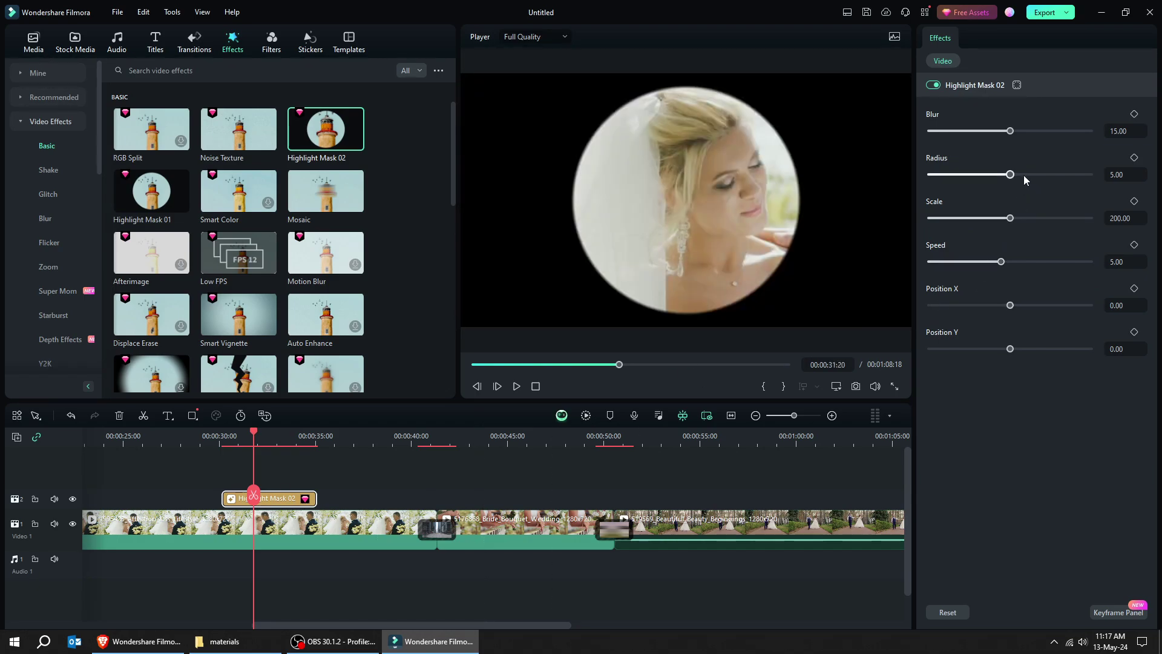
drag(1011, 175, 1013, 176)
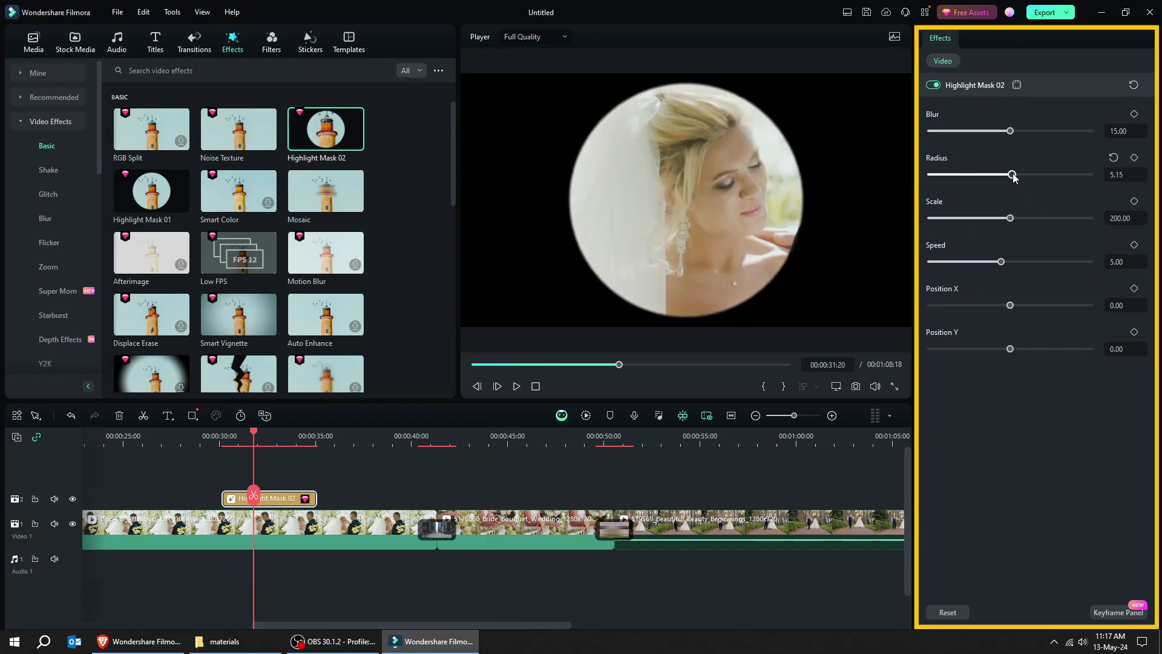
drag(1010, 130, 1081, 132)
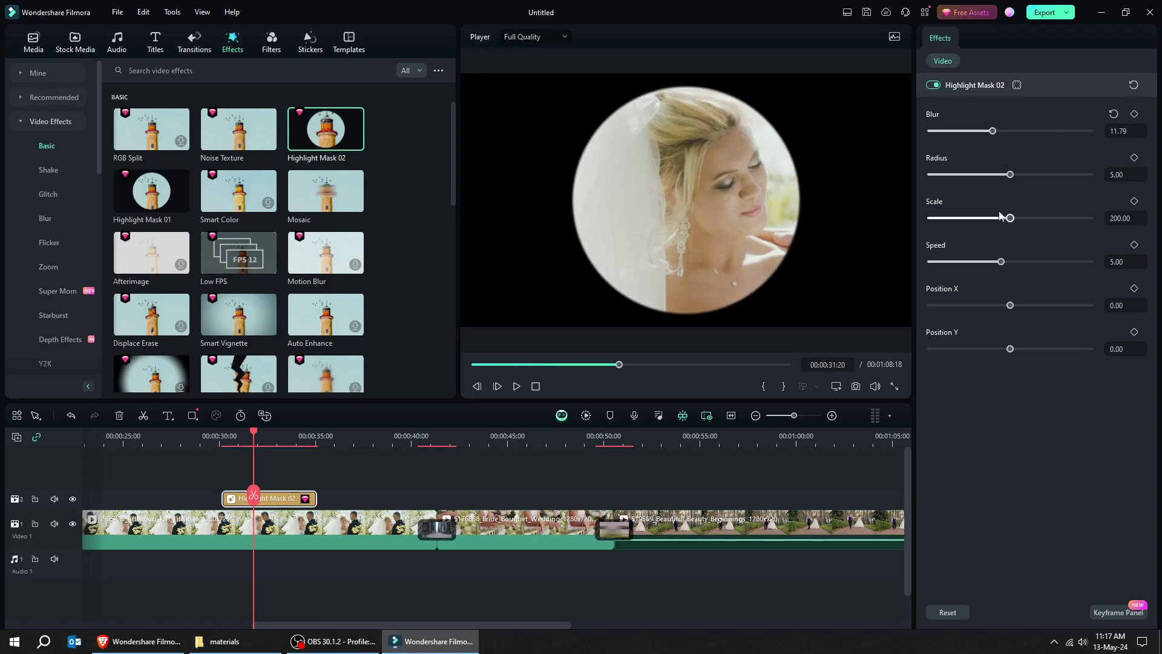
mouse_move(1008, 219)
mouse_down()
mouse_move(1061, 219)
mouse_move(1002, 221)
mouse_up()
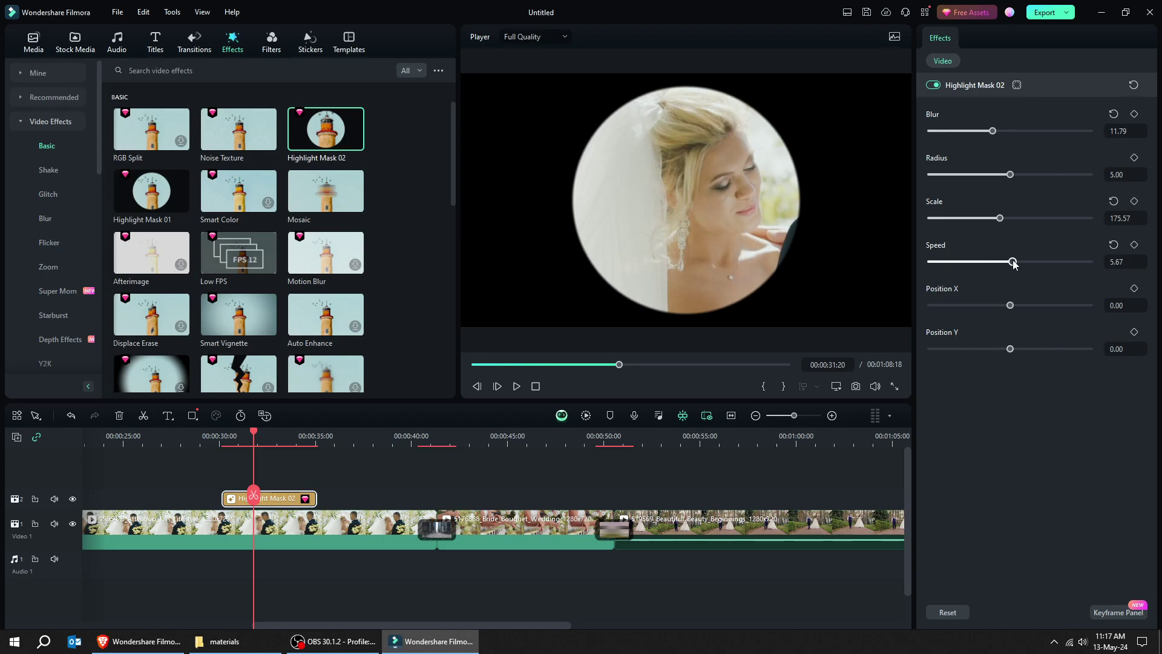
drag(1010, 305, 1036, 307)
mouse_move(1010, 350)
mouse_down()
mouse_move(993, 347)
mouse_move(1030, 348)
mouse_move(1019, 349)
mouse_up()
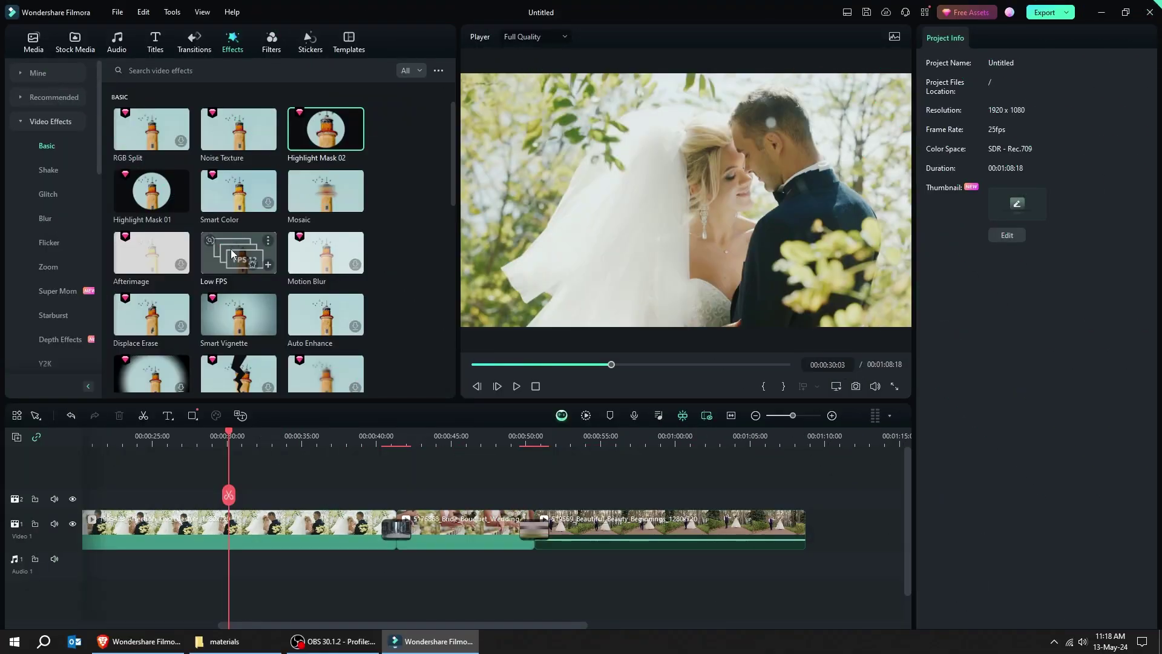
Place Low FPS over the last clip at about 00:55 and replay that section
drag(414, 406, 611, 498)
click(596, 440)
key(space)
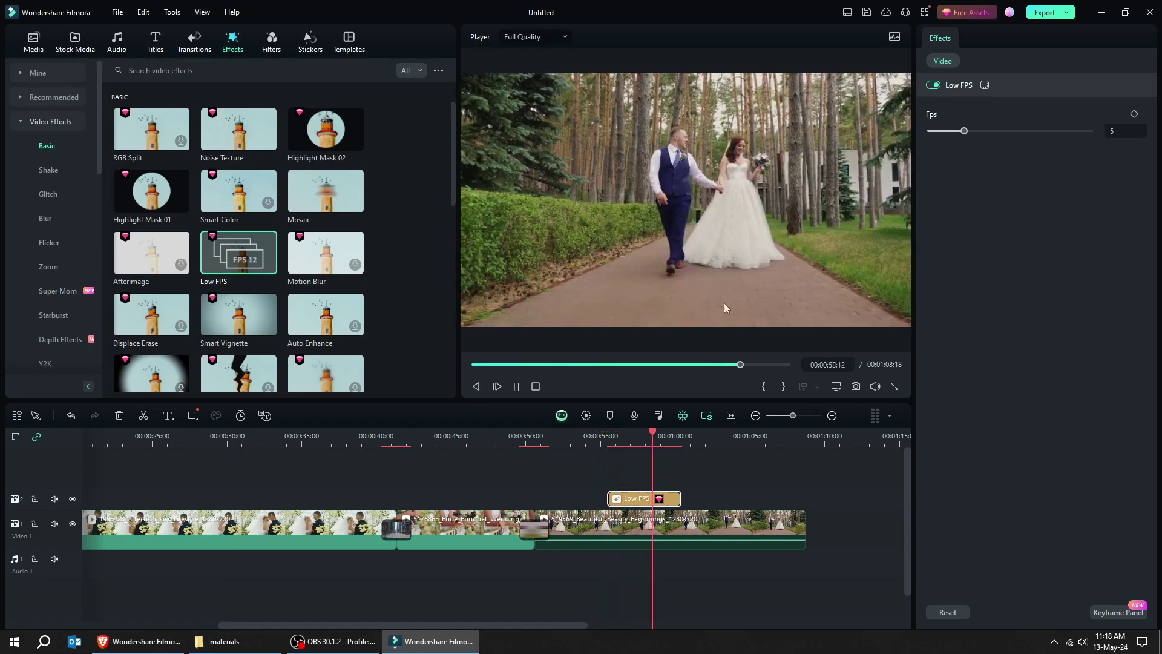
key(space)
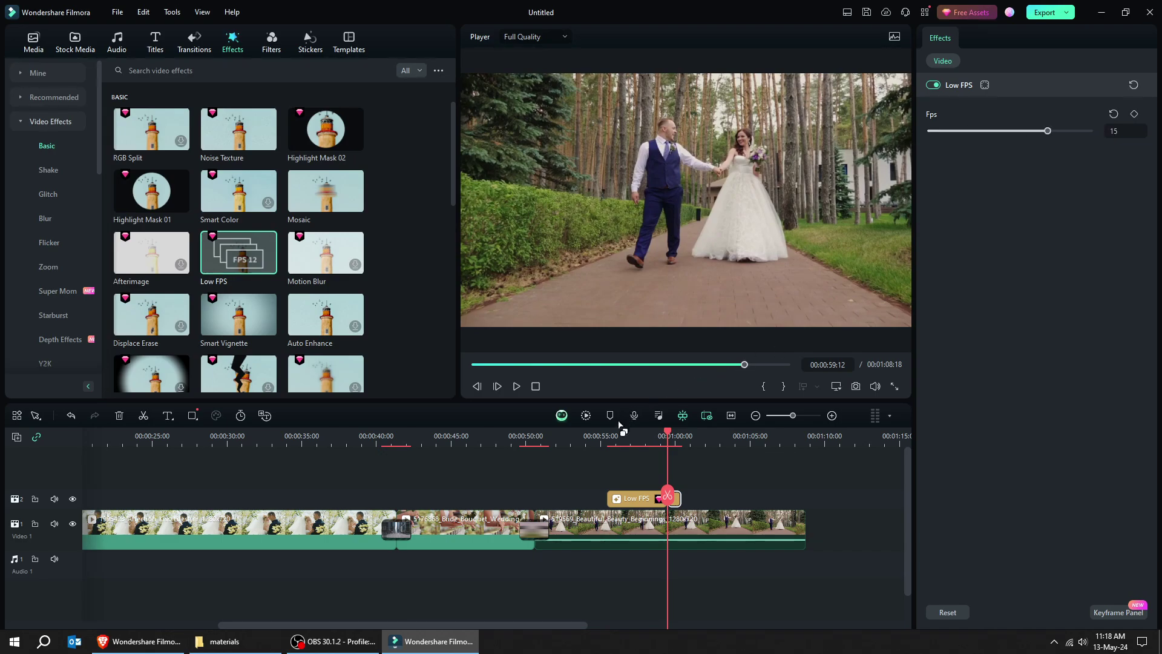
click(601, 434)
key(space)
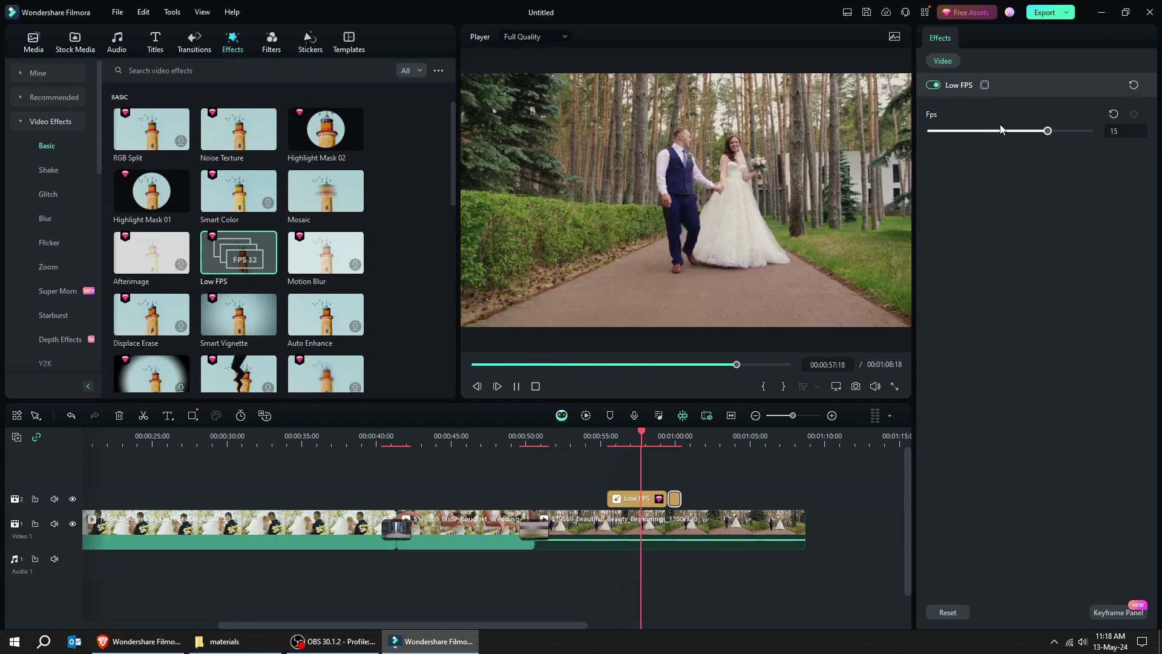
key(space)
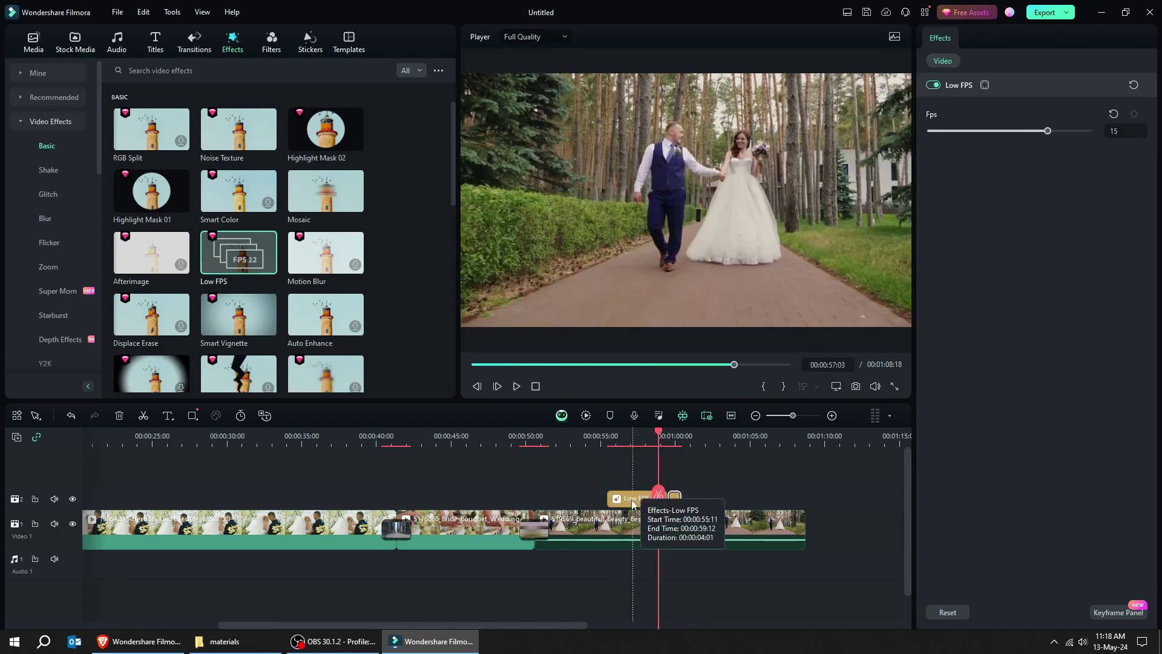
click(622, 495)
click(629, 497)
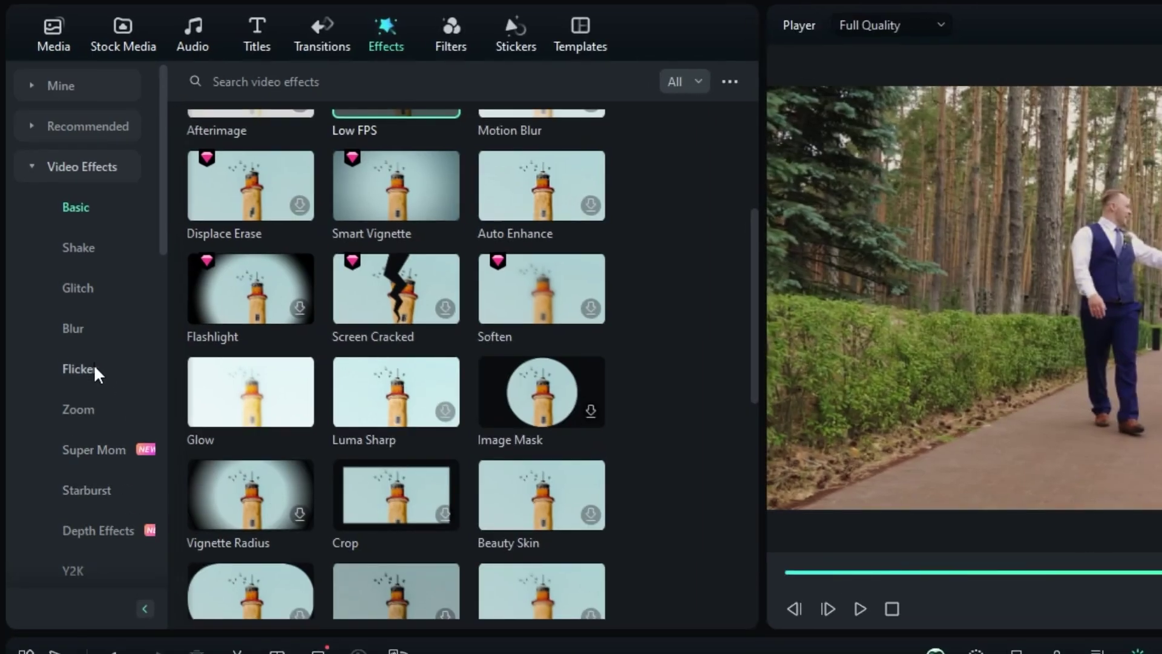
Add a Zoom effect, Motion Parallax, over the last clip, preview it and lower its strength
click(78, 409)
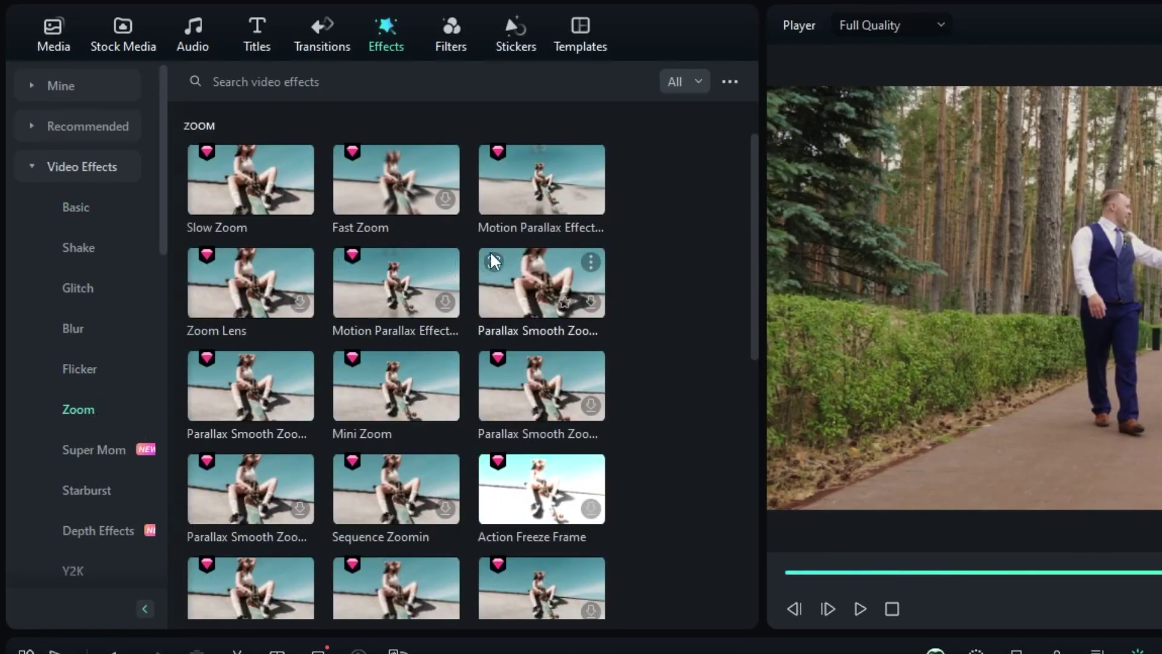
drag(539, 191, 412, 653)
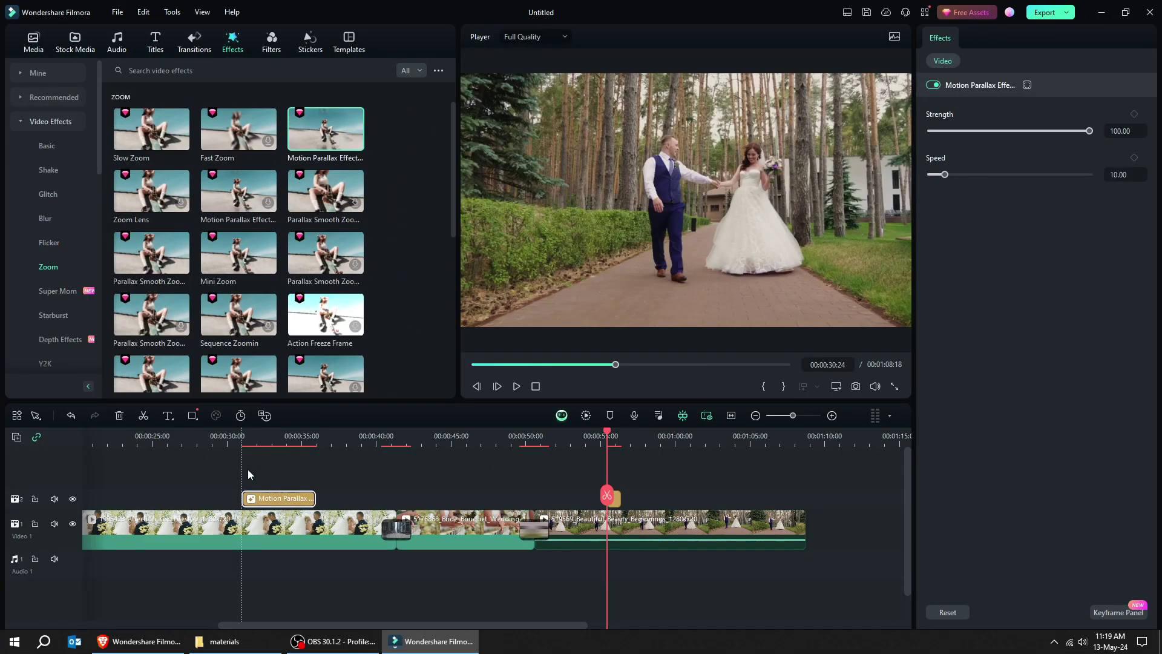
click(237, 444)
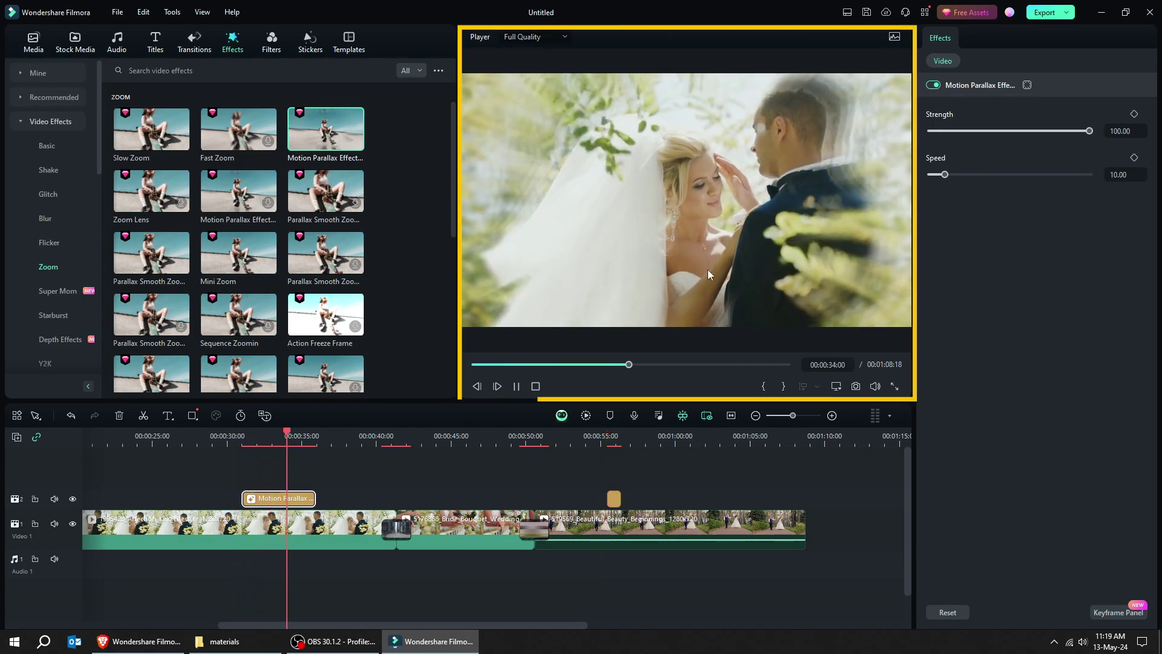
drag(279, 497, 682, 492)
click(639, 439)
key(space)
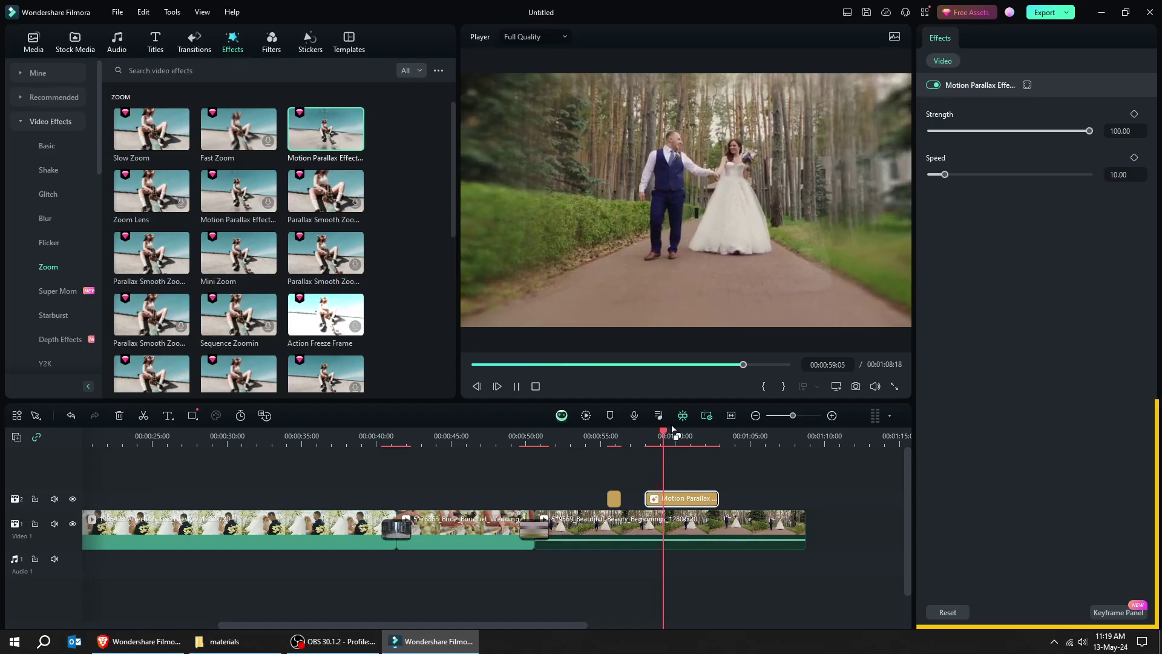
drag(1090, 131, 1018, 136)
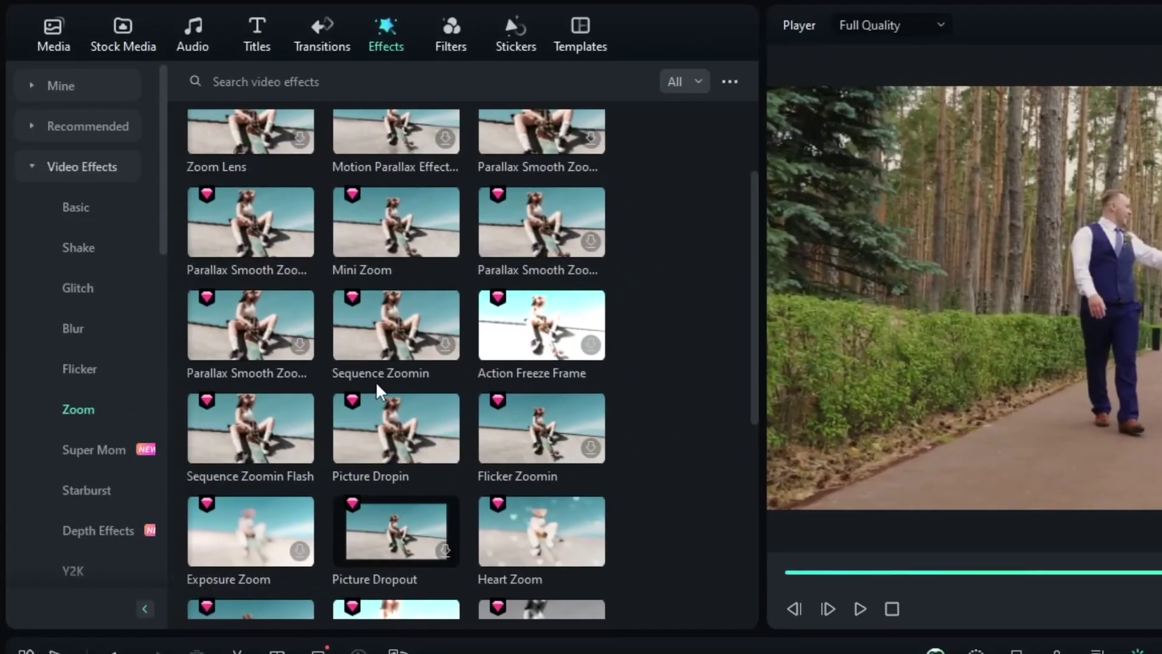
Add Heart Zoom above the first clip starting around 00:21
scroll(229, 249, down, 2)
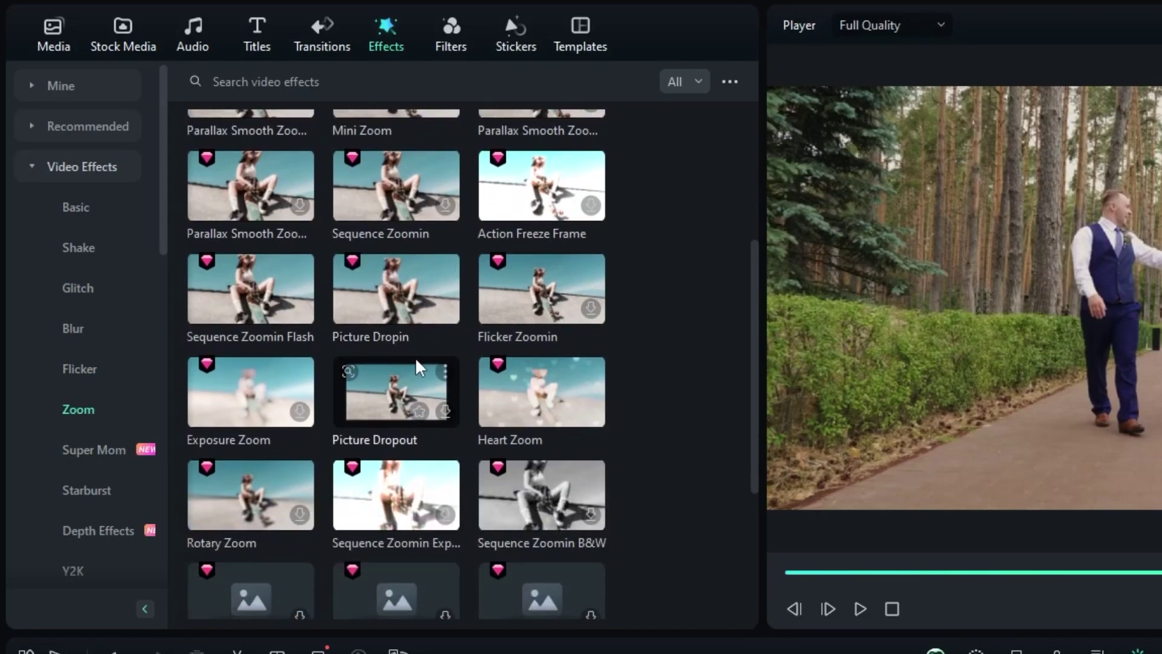
drag(542, 392, 259, 484)
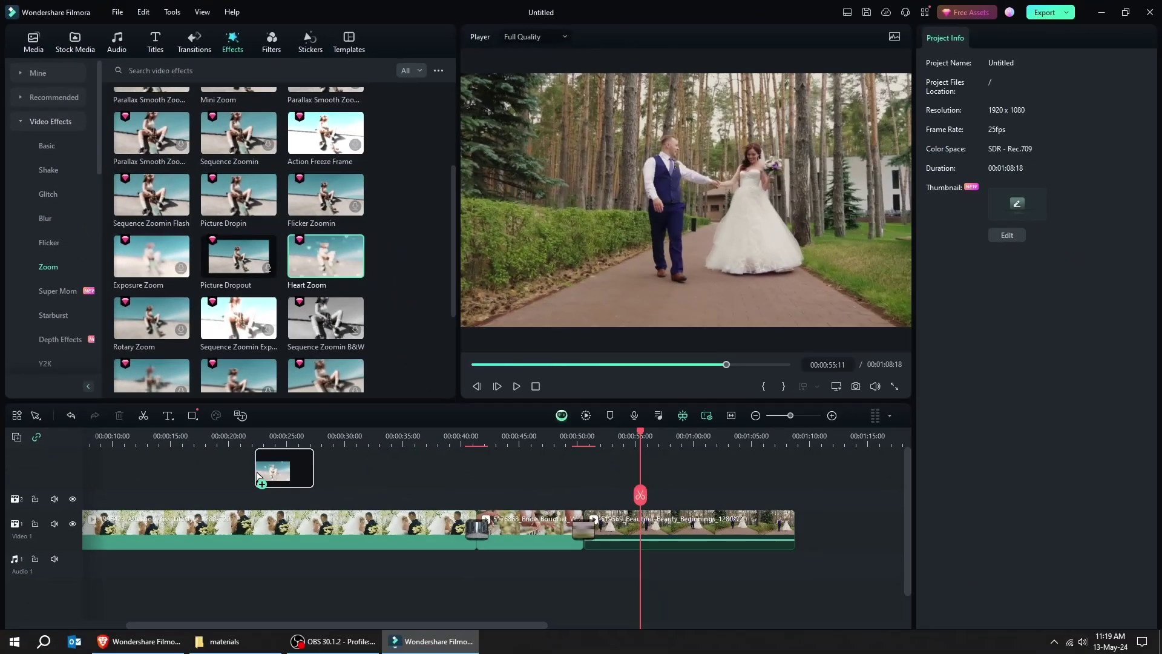
click(248, 442)
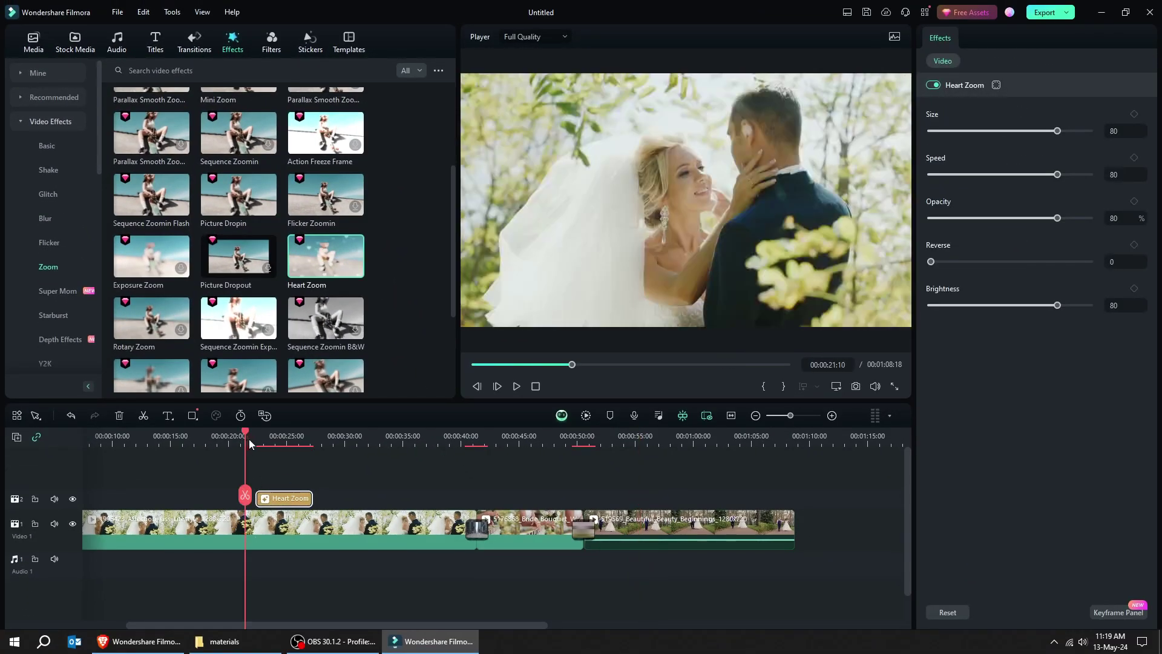